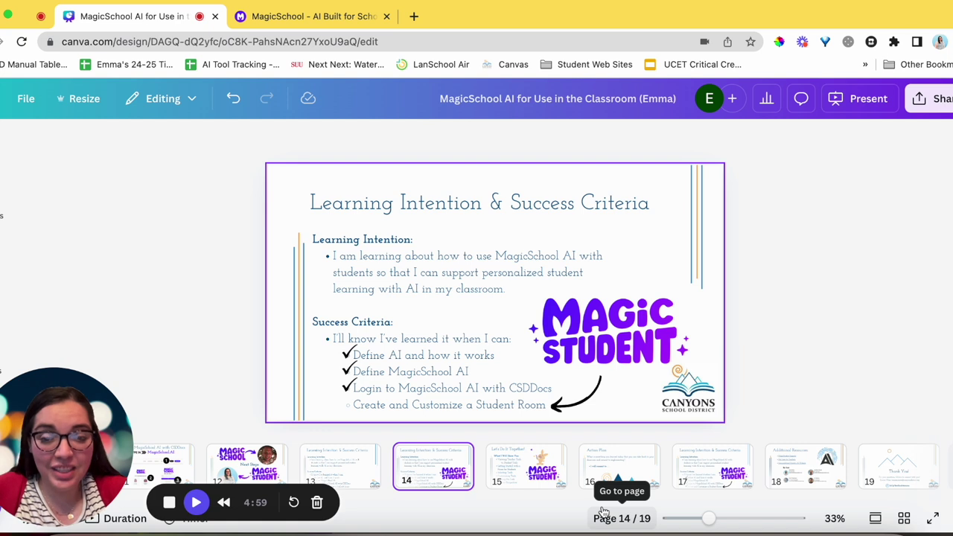
Show the "Let's Do It Together!" slide, then switch to the MagicSchool site and log in
click(532, 469)
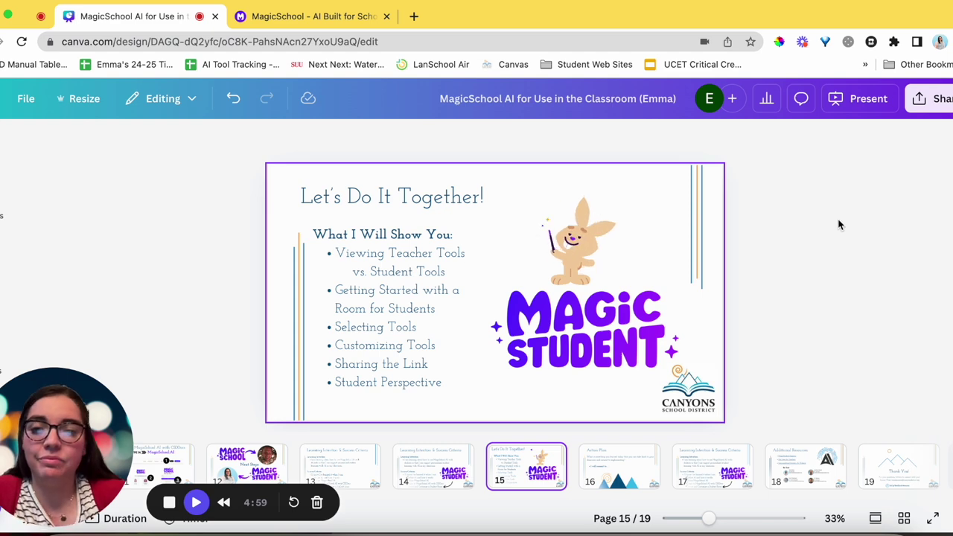
click(313, 15)
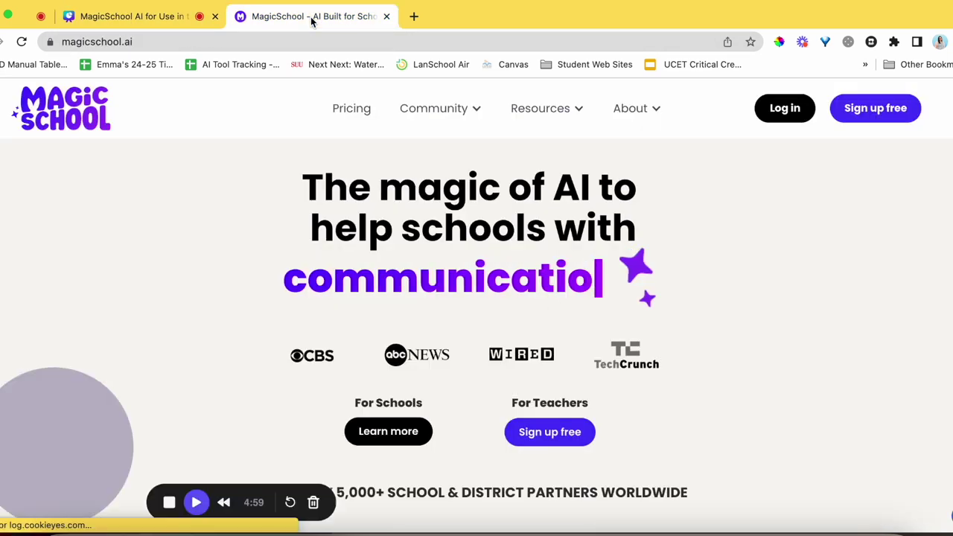
click(782, 119)
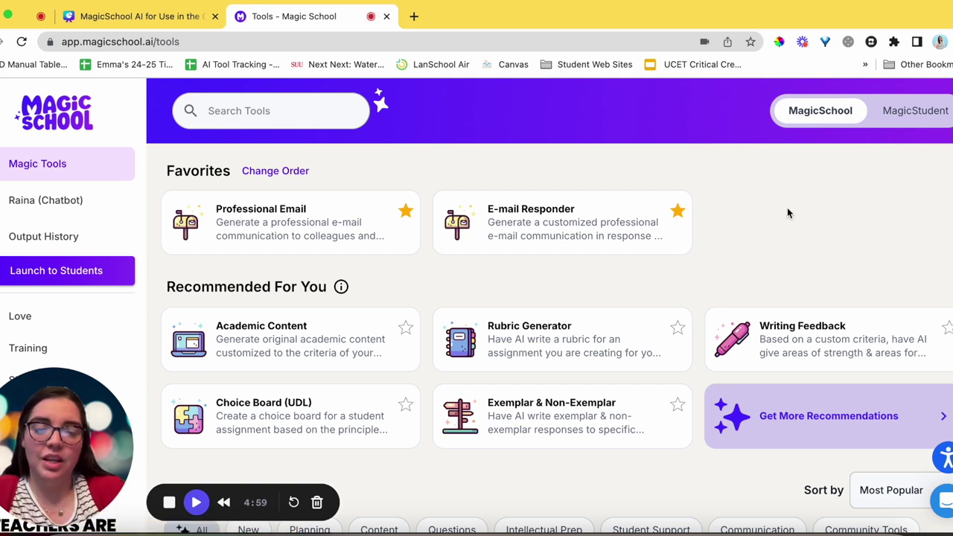
Compare the teacher and student tool collections by alternating between the MagicSchool and MagicStudent views, ending on MagicStudent
click(896, 122)
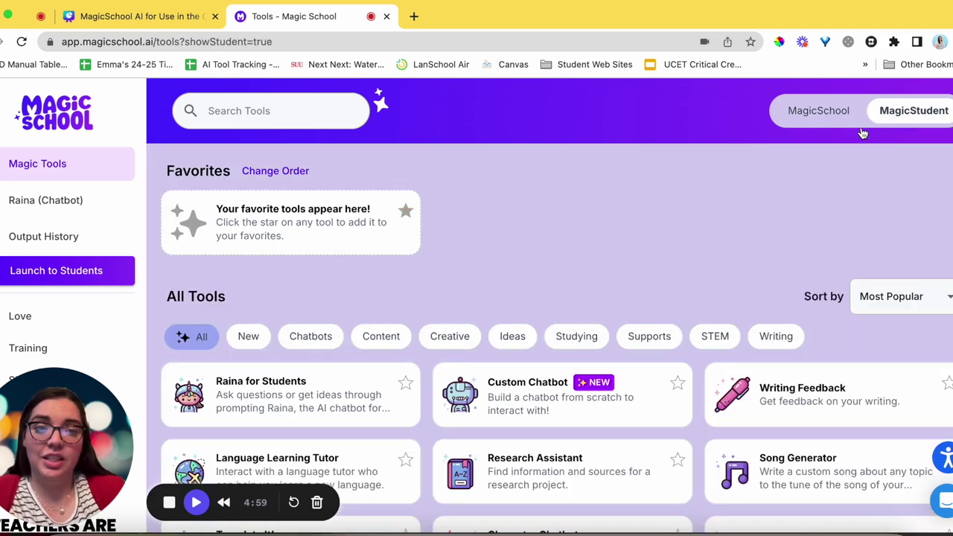
click(818, 112)
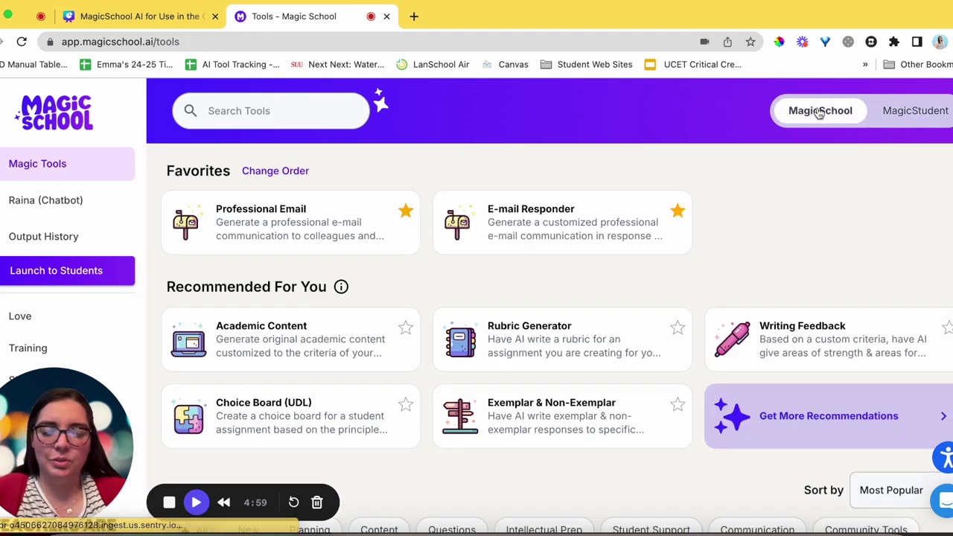
click(902, 117)
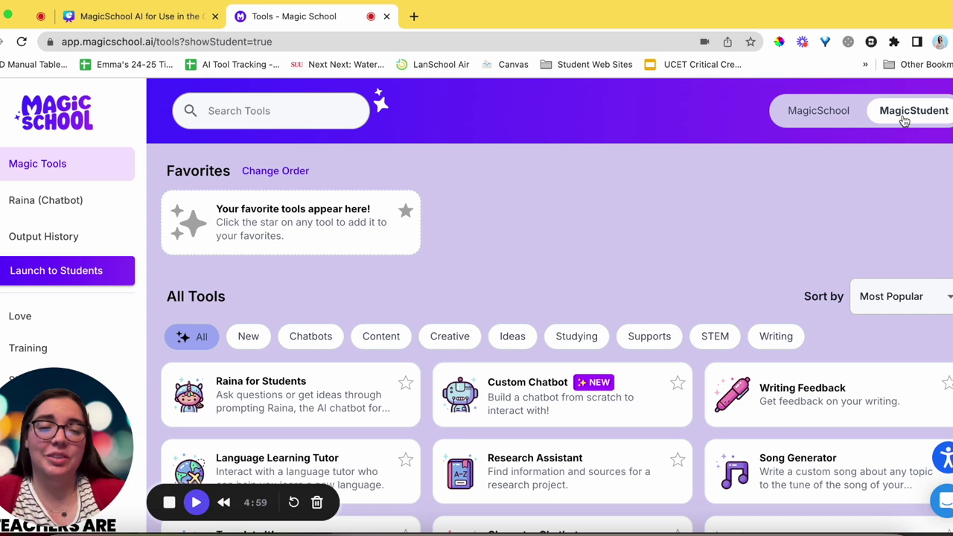
Look over the popular student tools, view the Writing Feedback form and return to the tool list
scroll(759, 271, down, 3)
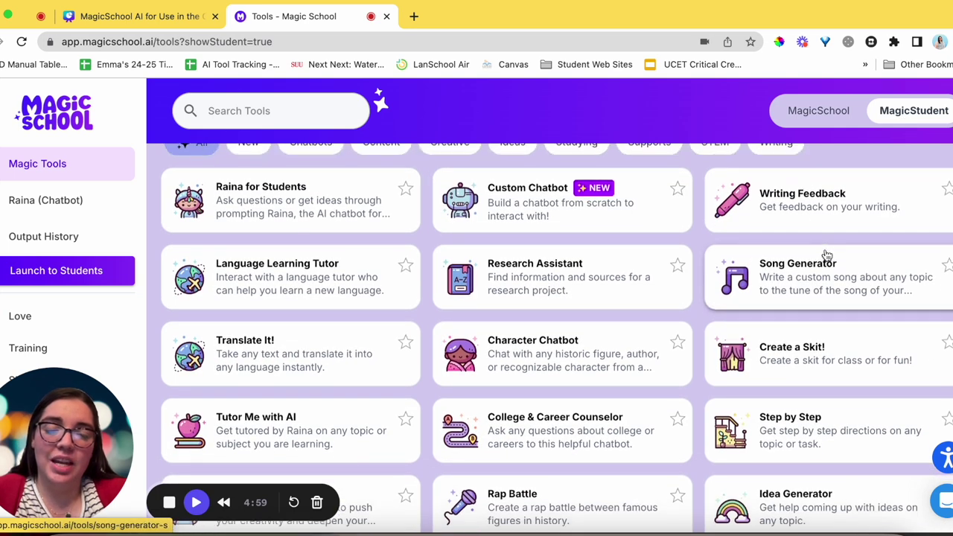
scroll(760, 315, down, 1)
scroll(733, 343, up, 2)
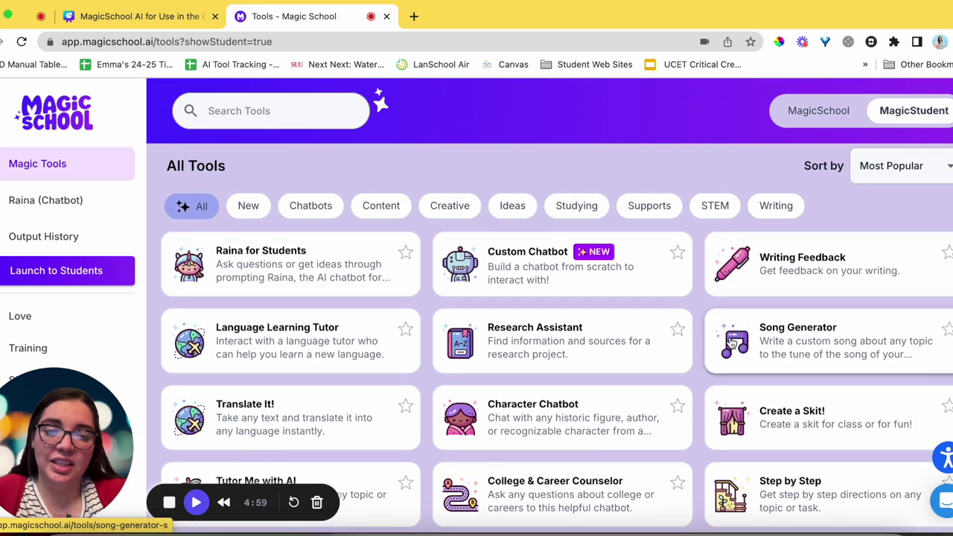
click(767, 281)
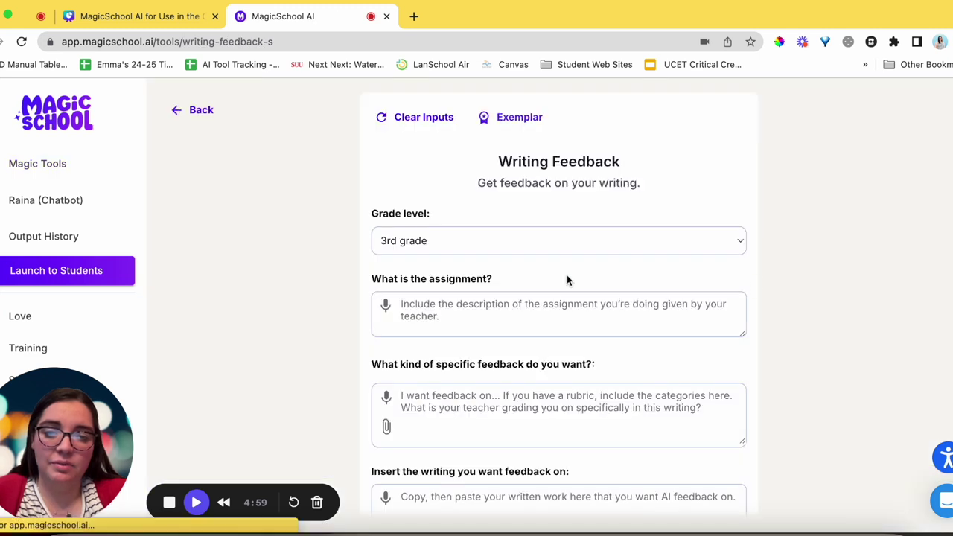
click(198, 112)
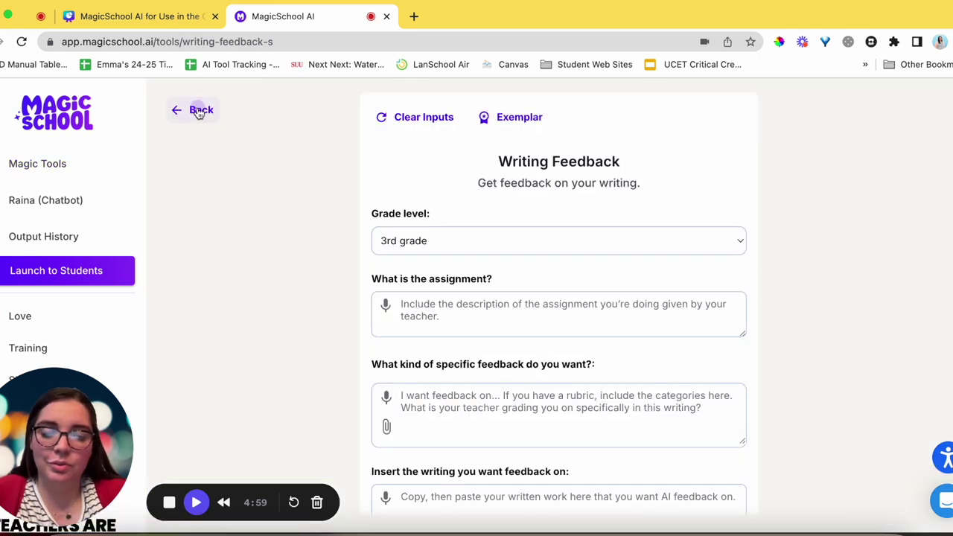
Examine the rest of the MagicStudent tool list, from the chatbots to the study and writing aids
scroll(577, 339, down, 5)
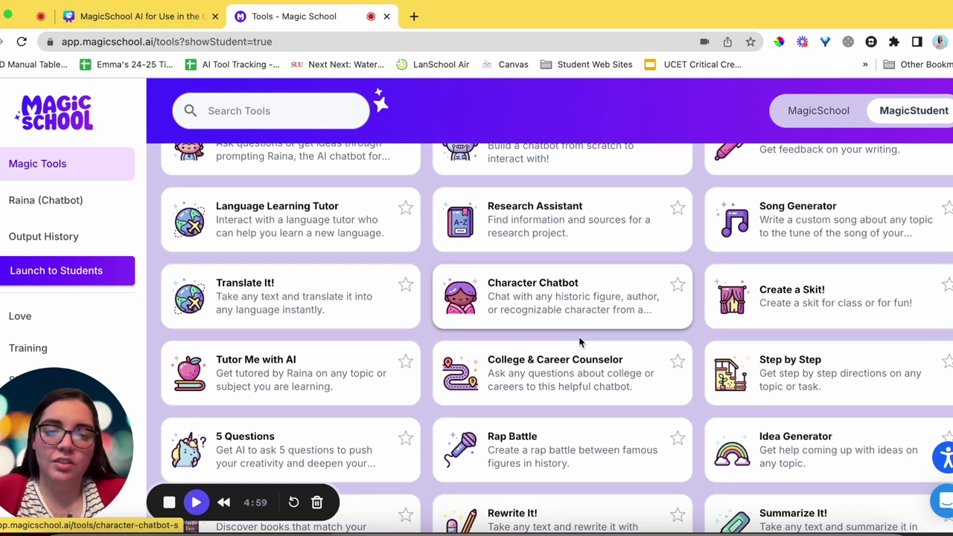
scroll(766, 387, down, 2)
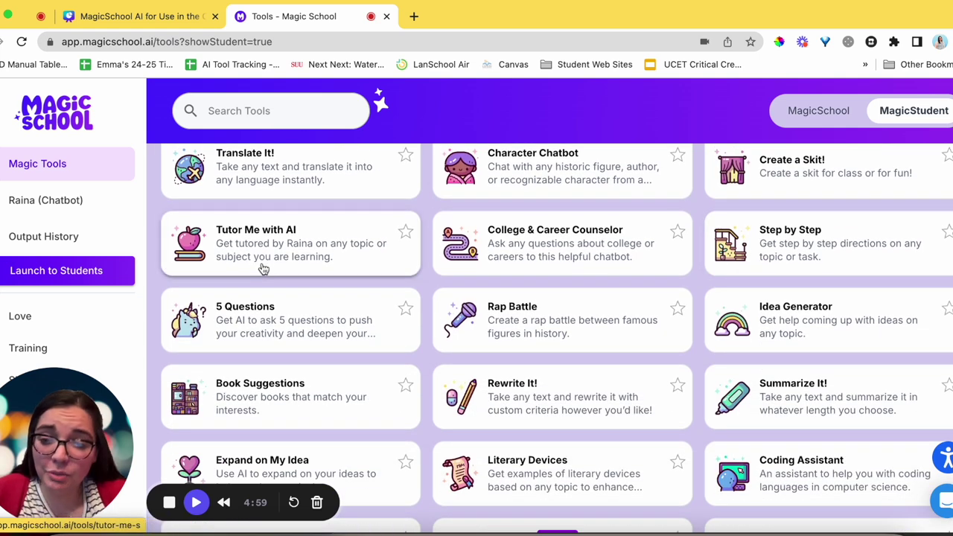
scroll(264, 267, down, 2)
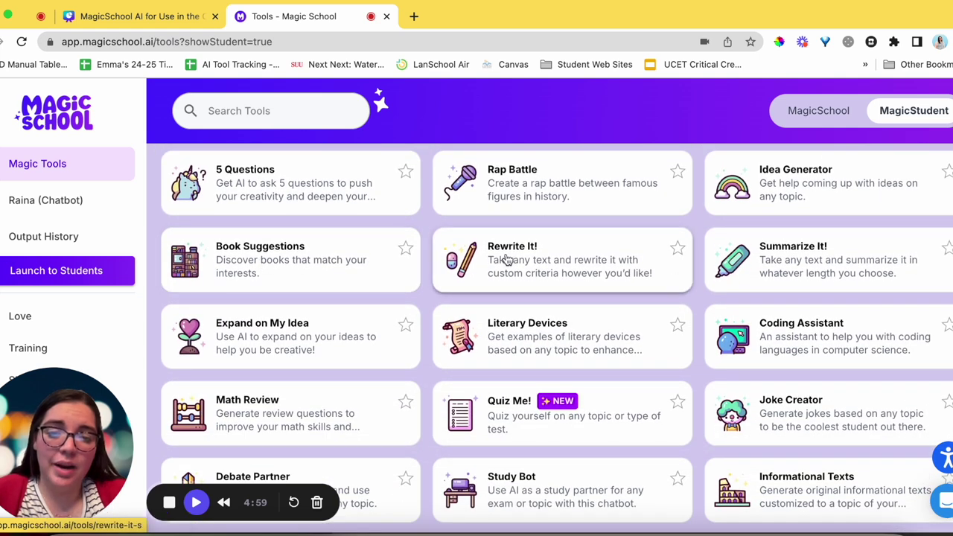
scroll(506, 261, down, 4)
scroll(579, 292, down, 1)
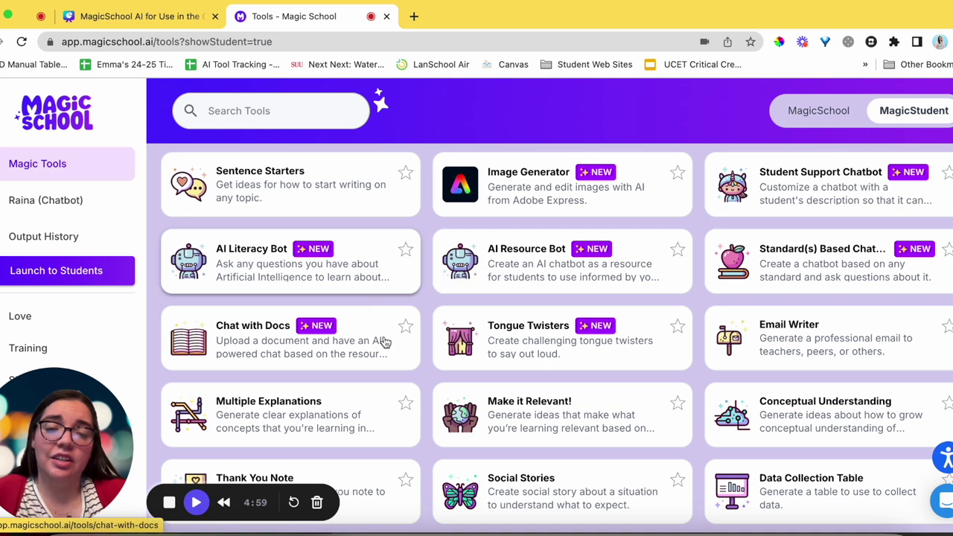
scroll(395, 357, down, 3)
scroll(398, 358, up, 1)
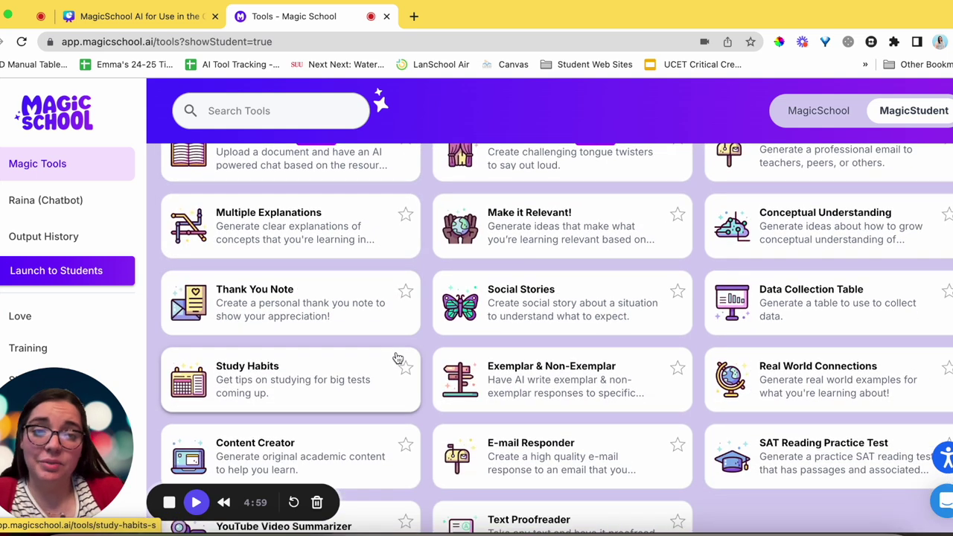
Review the teacher tools in the MagicSchool view and return to the MagicStudent view
click(810, 112)
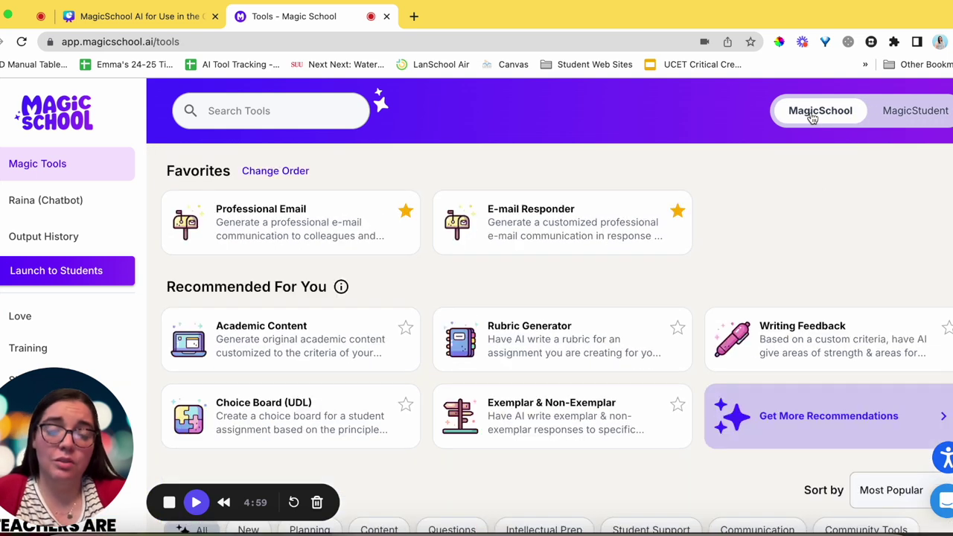
scroll(837, 277, down, 8)
scroll(837, 277, down, 3)
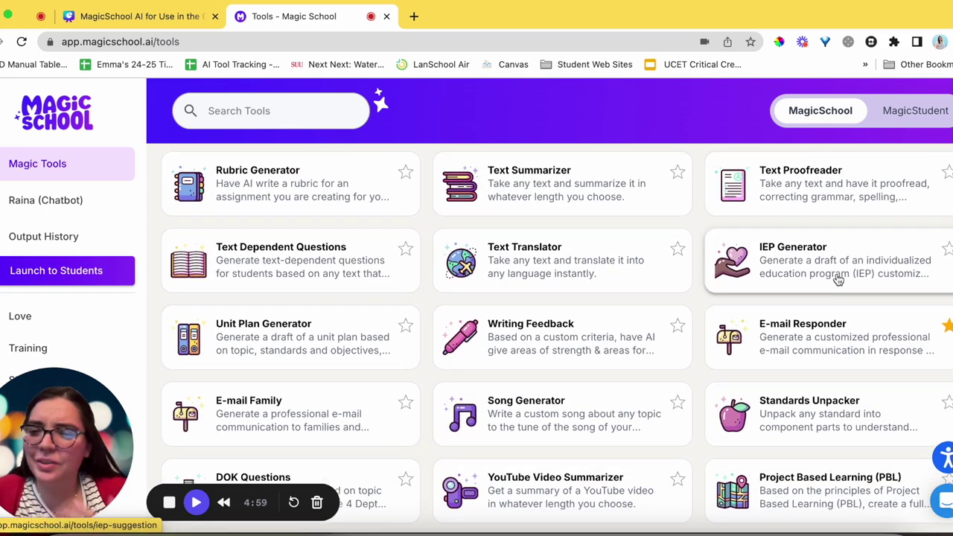
click(891, 120)
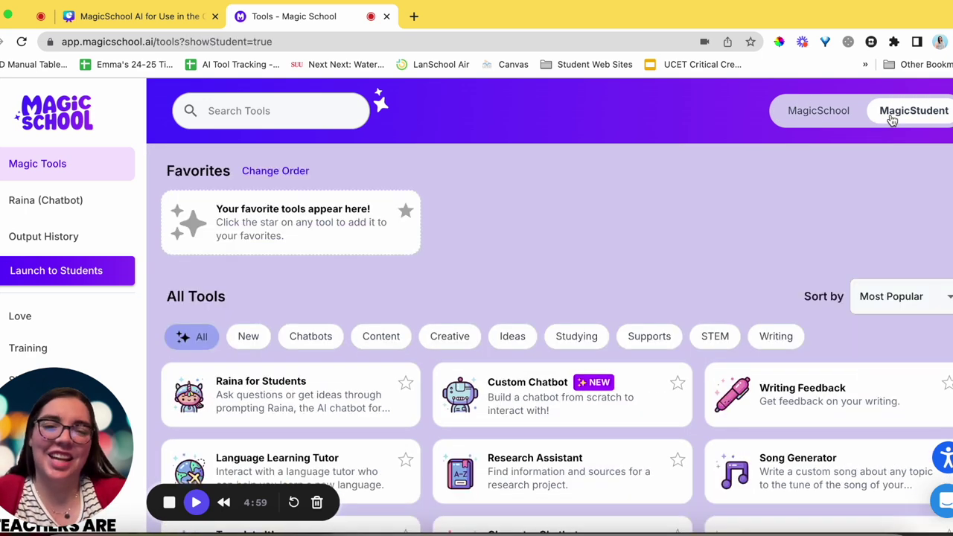
Check the agenda slide in Canva, then return to MagicSchool and open the Student Rooms page
click(108, 16)
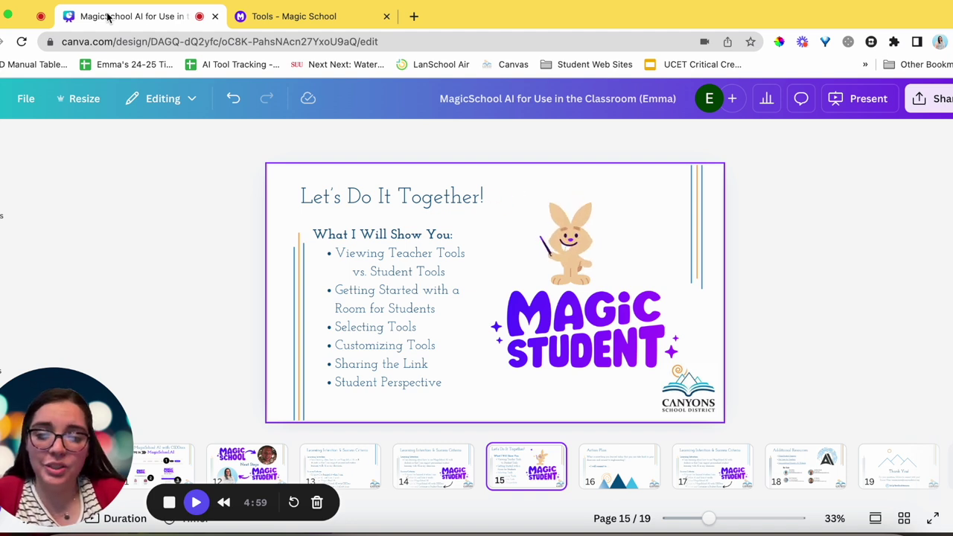
click(269, 16)
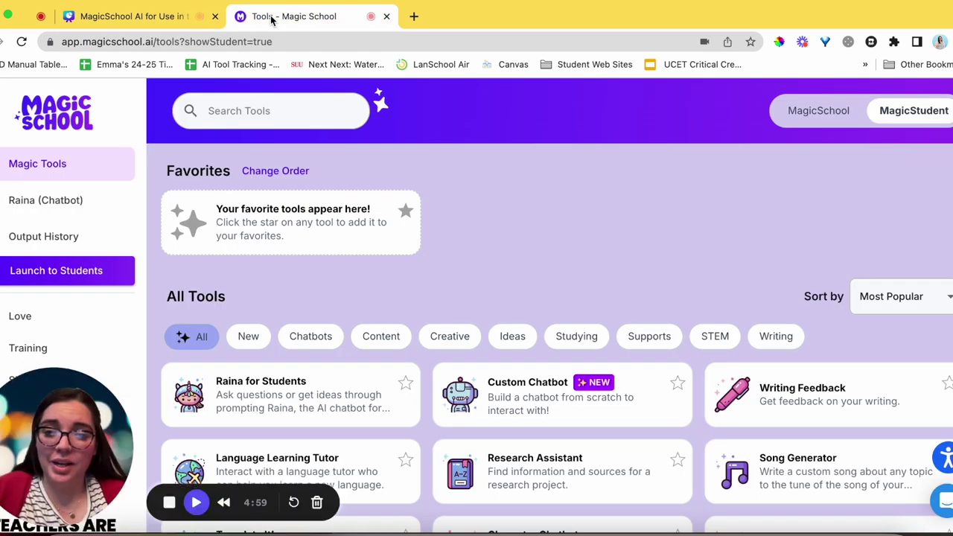
click(102, 281)
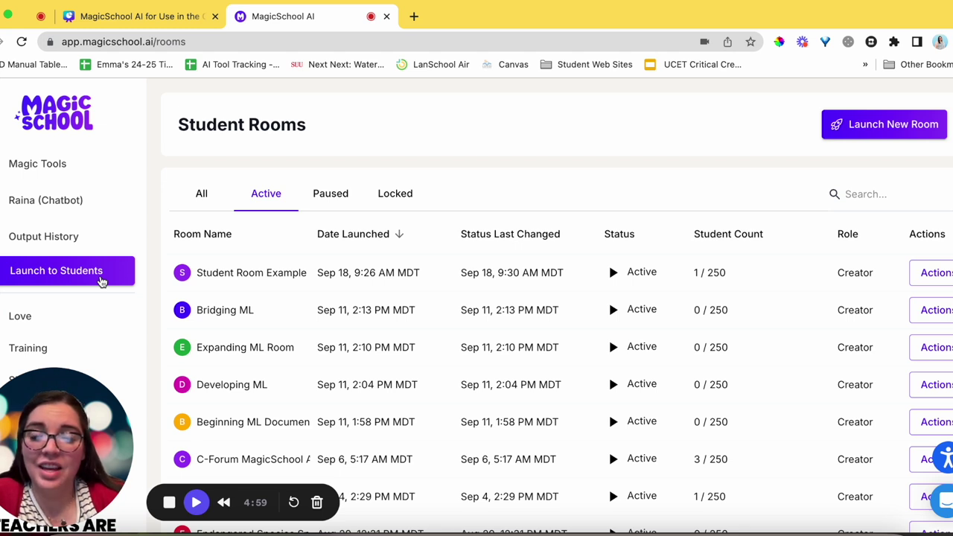
Review the student rooms by status: paused, locked, active and all
click(330, 193)
click(390, 193)
click(316, 207)
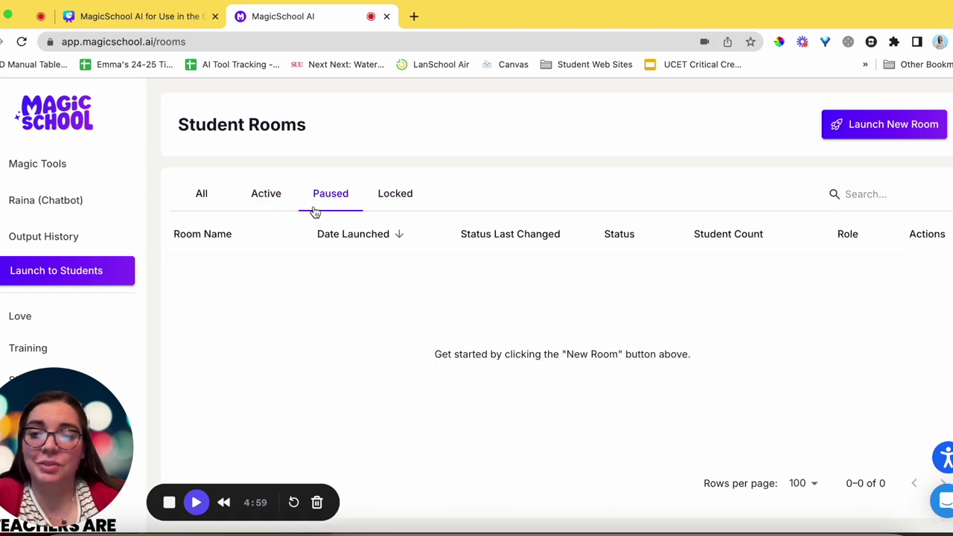
click(264, 198)
click(203, 195)
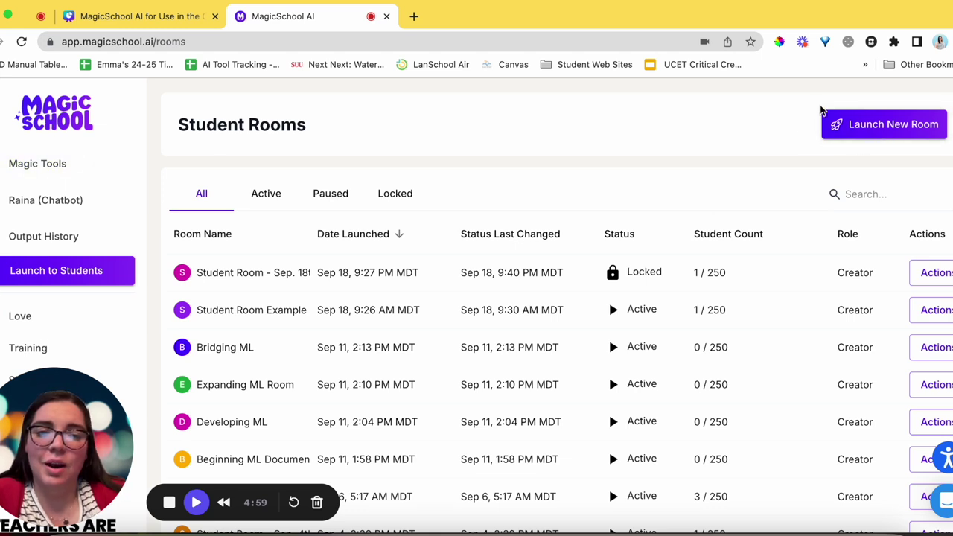
Start a new student room named "Bite-Sized PD for MagicSchool AI" with Kindergarten as its grade level
click(896, 125)
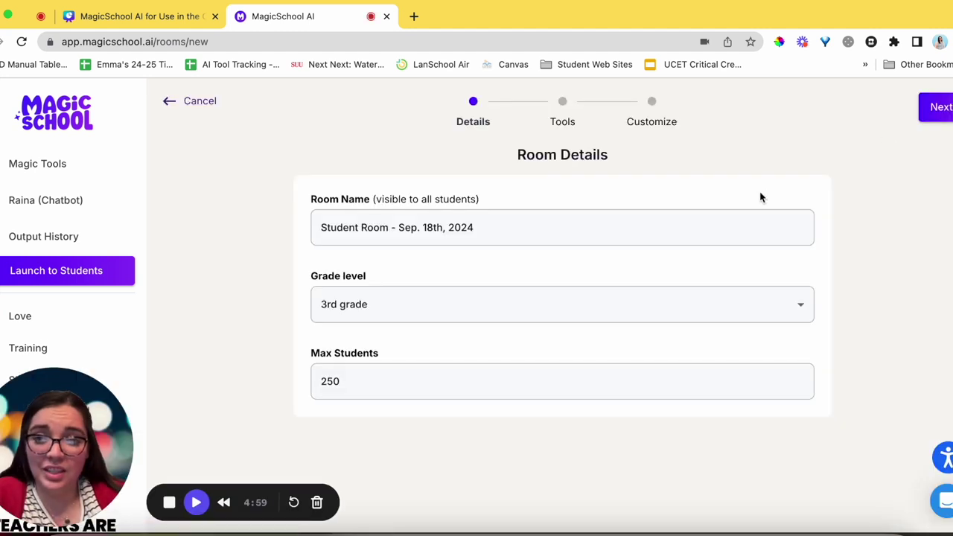
triple_click(505, 228)
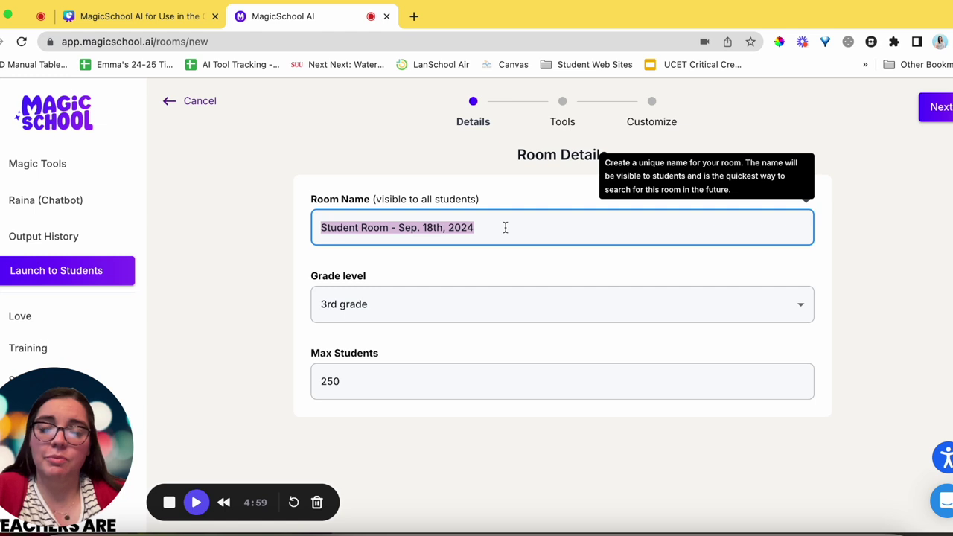
text(Bite-Sized PD for MagicSchool AI)
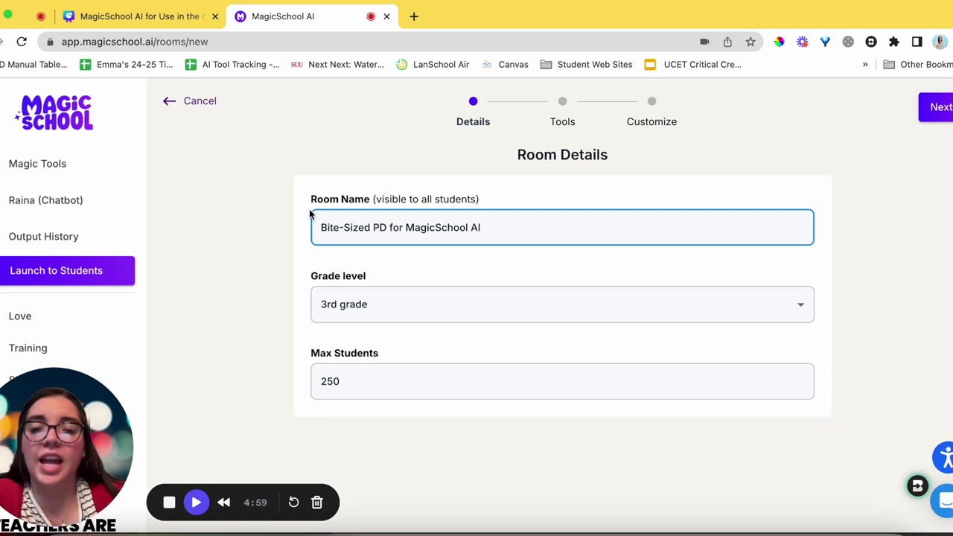
click(415, 316)
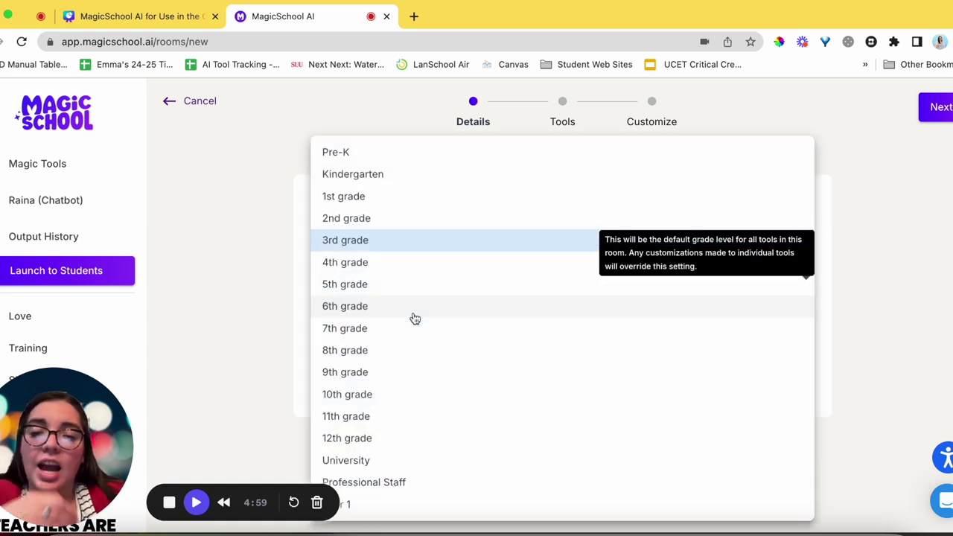
click(382, 174)
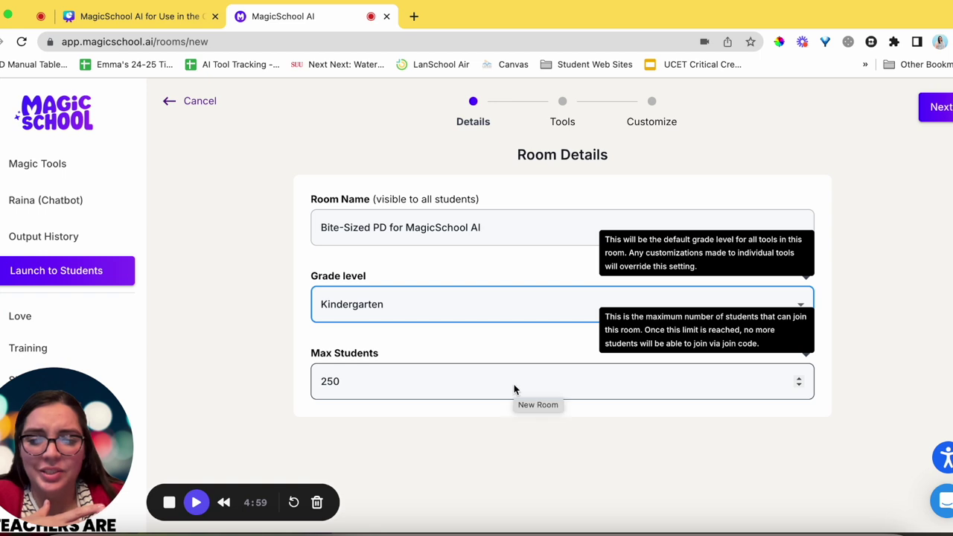
Check the agenda slide in Canva, then return to the MagicSchool room setup and continue to tool selection
click(135, 16)
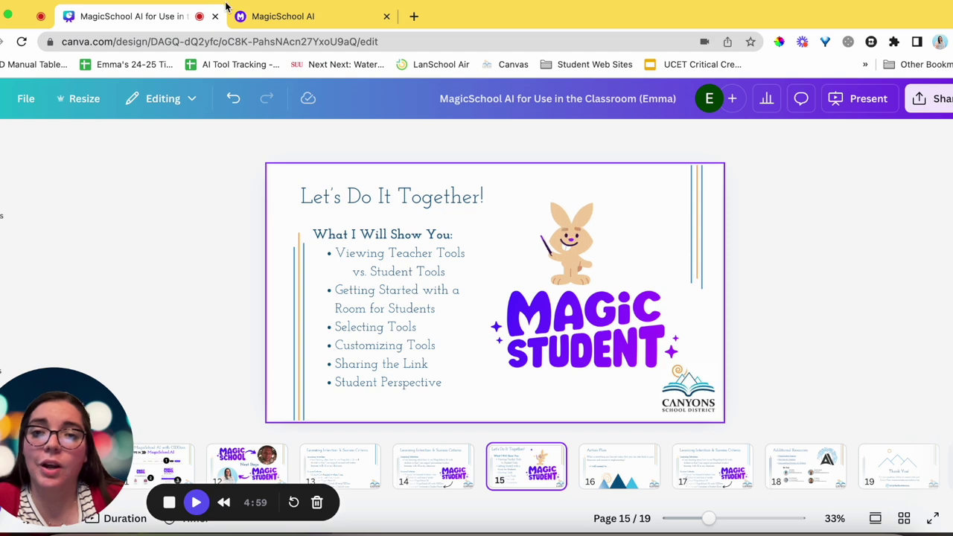
click(271, 23)
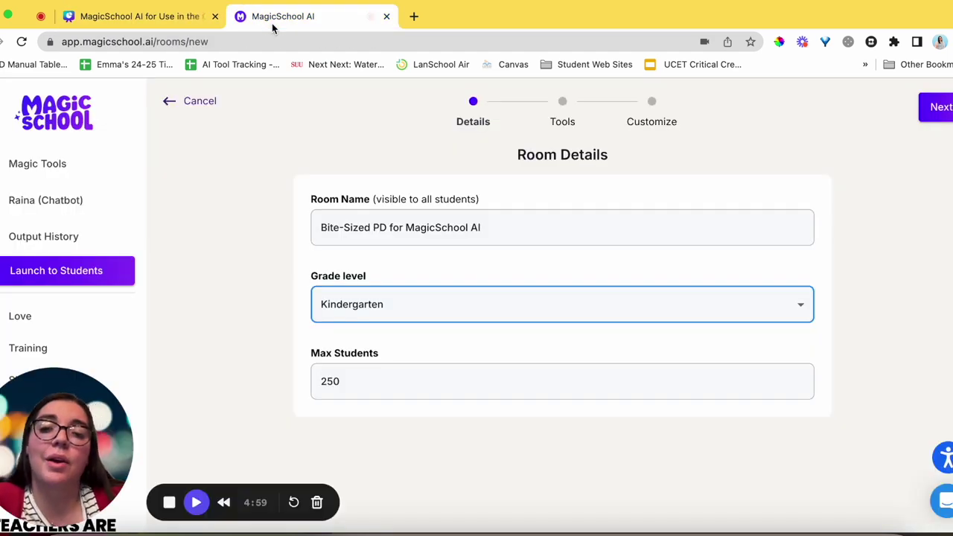
click(935, 113)
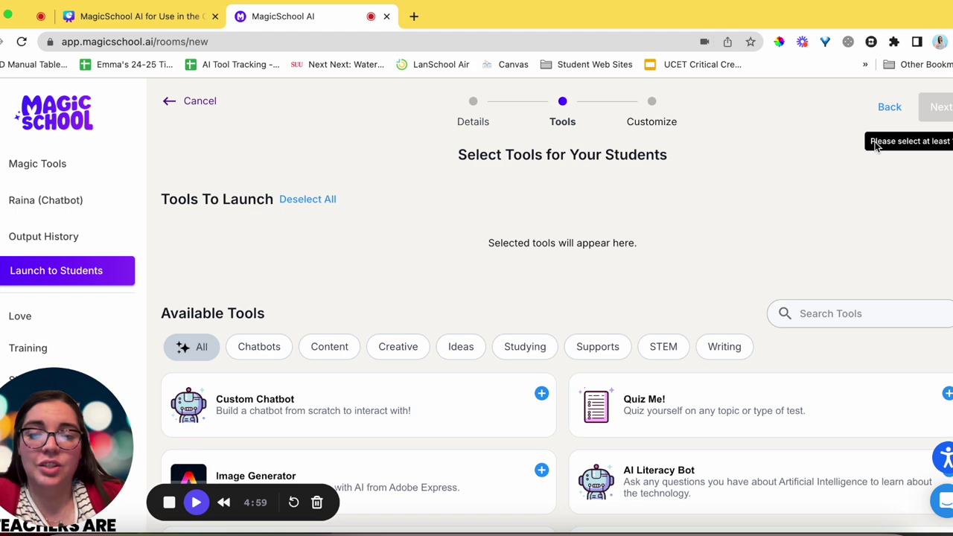
Add the Image Generator, AI Literacy Bot and Writing Feedback tools to the new student room
scroll(592, 233, down, 3)
scroll(604, 251, down, 1)
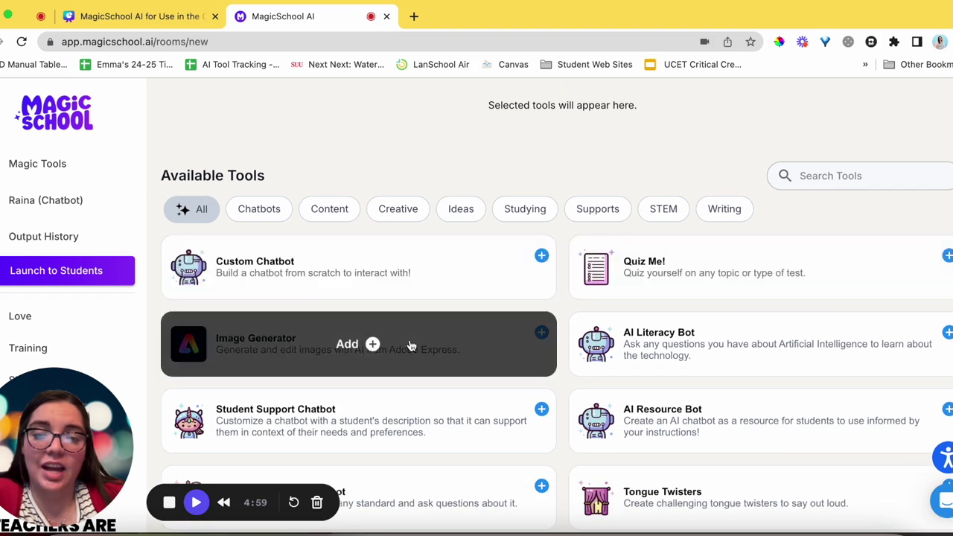
click(411, 344)
scroll(496, 295, down, 2)
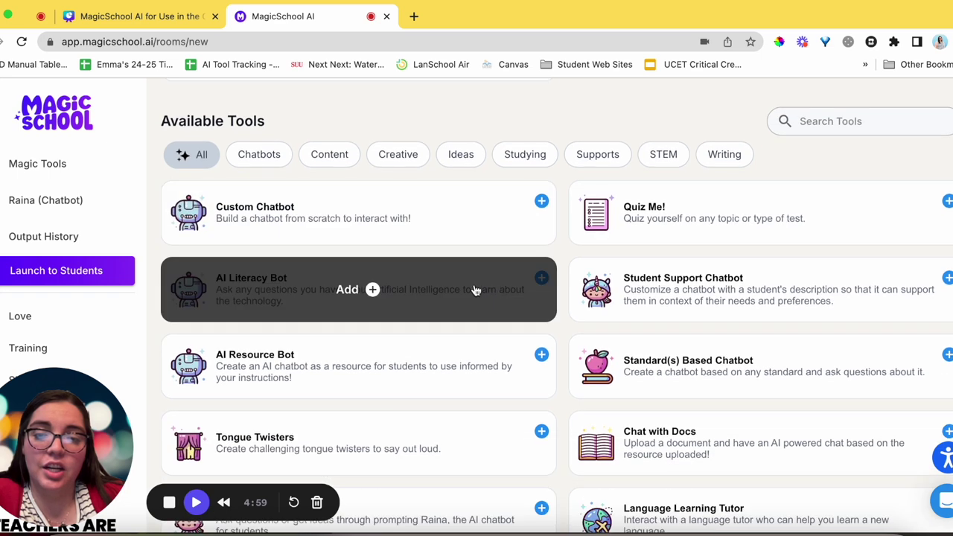
click(448, 283)
scroll(703, 285, down, 3)
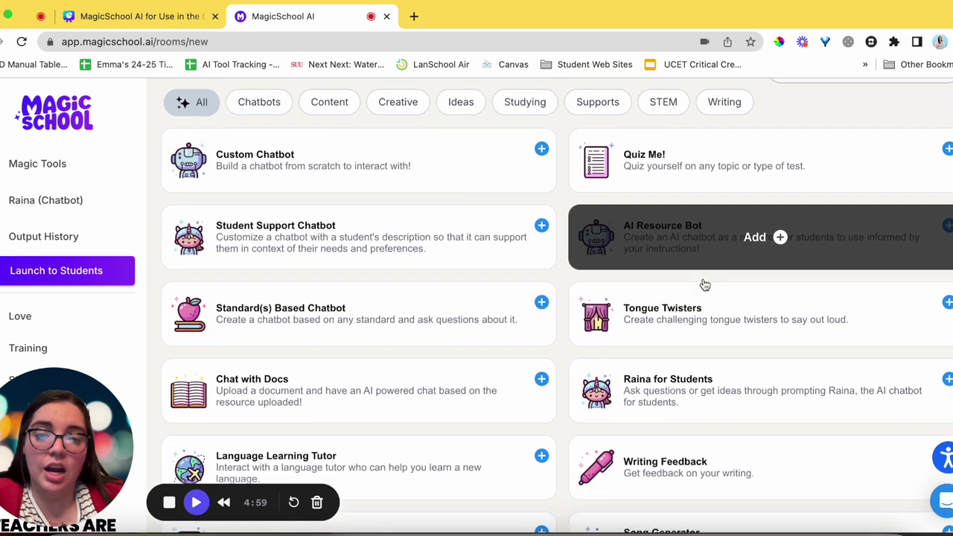
scroll(704, 285, down, 4)
click(702, 320)
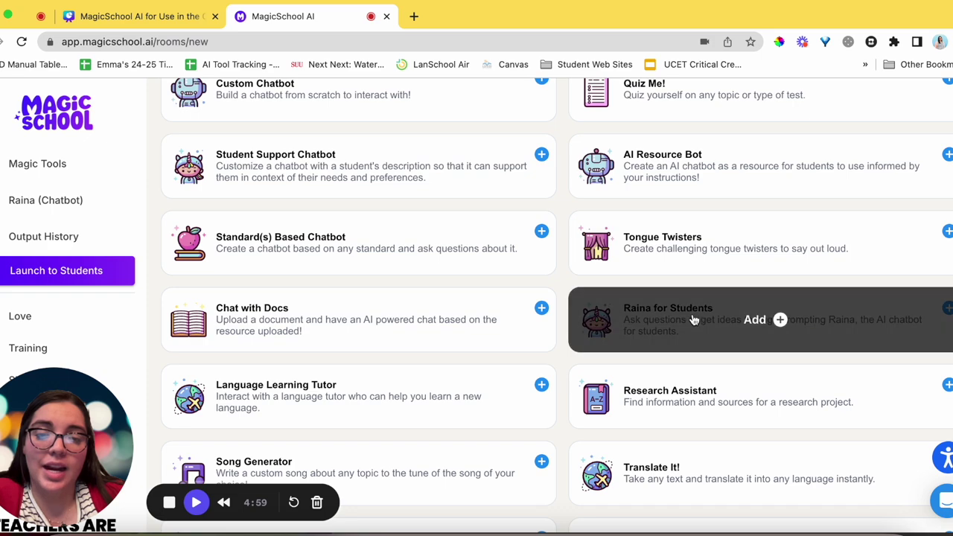
Add the Song Generator to the student room's tools and browse the remaining available tools
scroll(693, 317, down, 3)
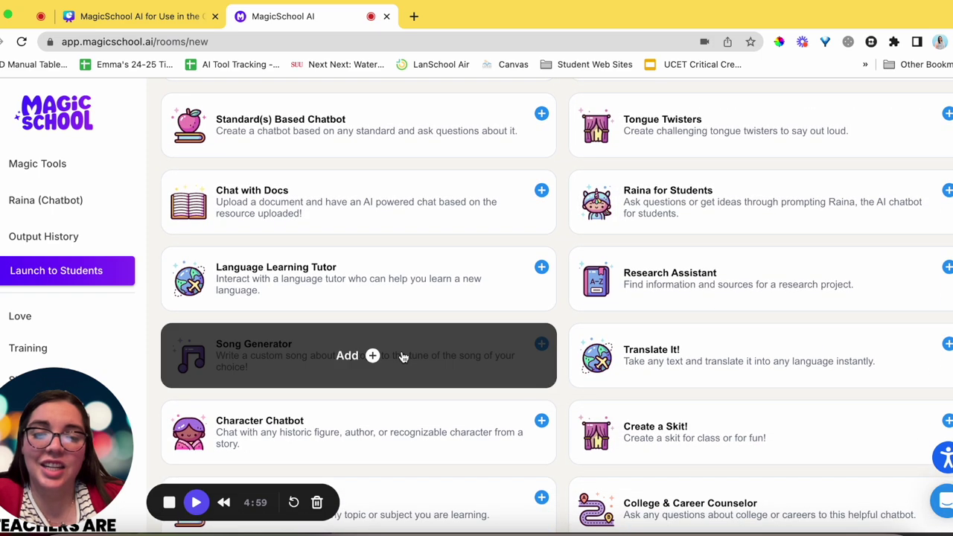
click(402, 355)
scroll(641, 373, down, 4)
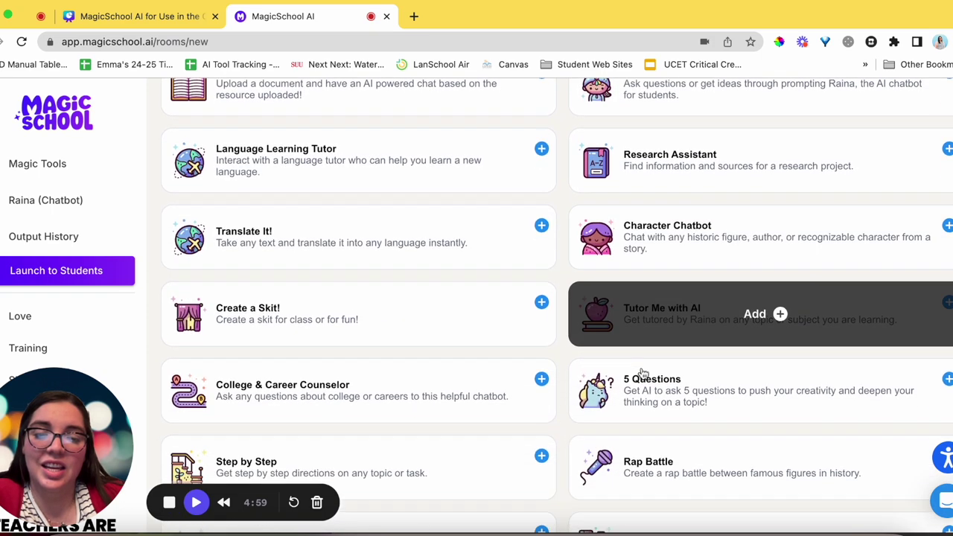
scroll(641, 373, up, 10)
scroll(642, 373, down, 12)
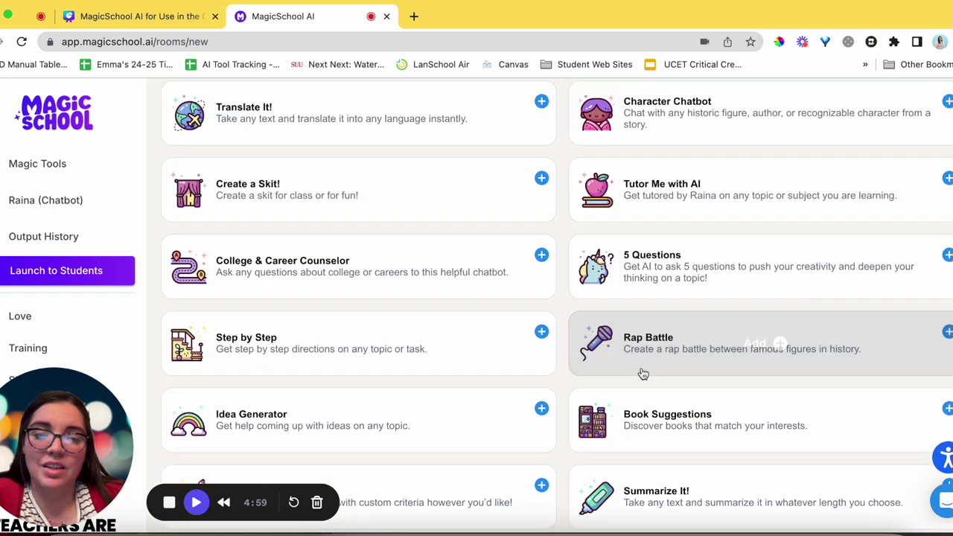
Search the available tools for "jok" and add Joke Creator and Book Suggestions to the room
scroll(642, 373, up, 10)
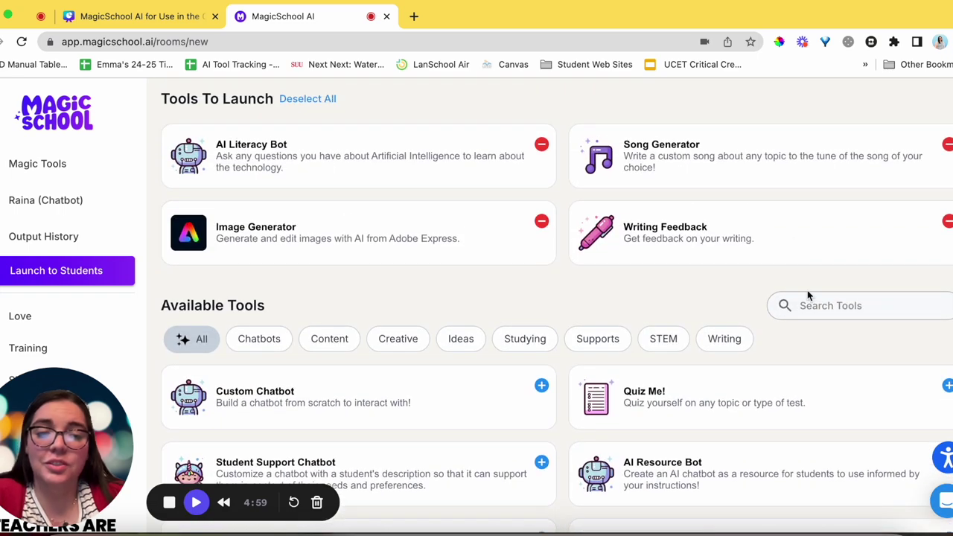
click(805, 305)
text(jok)
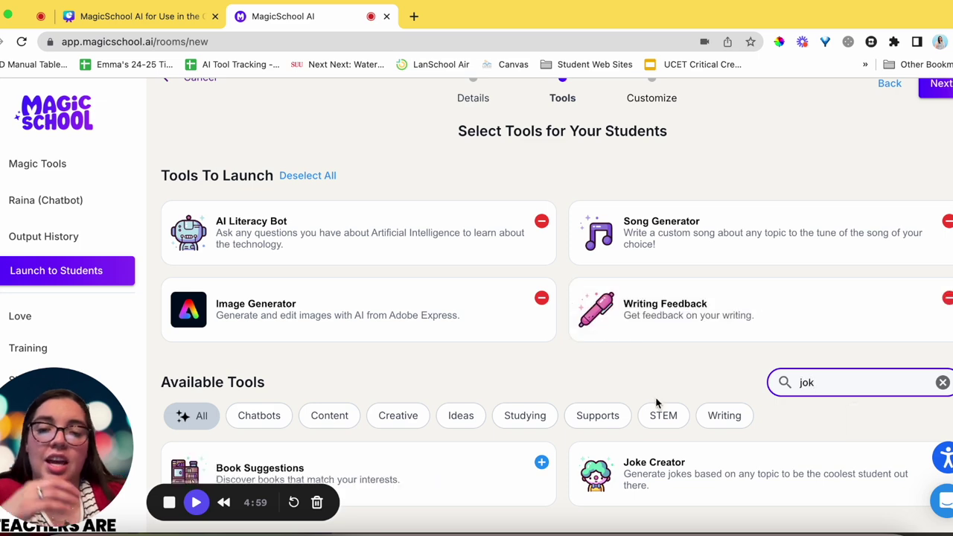
click(682, 487)
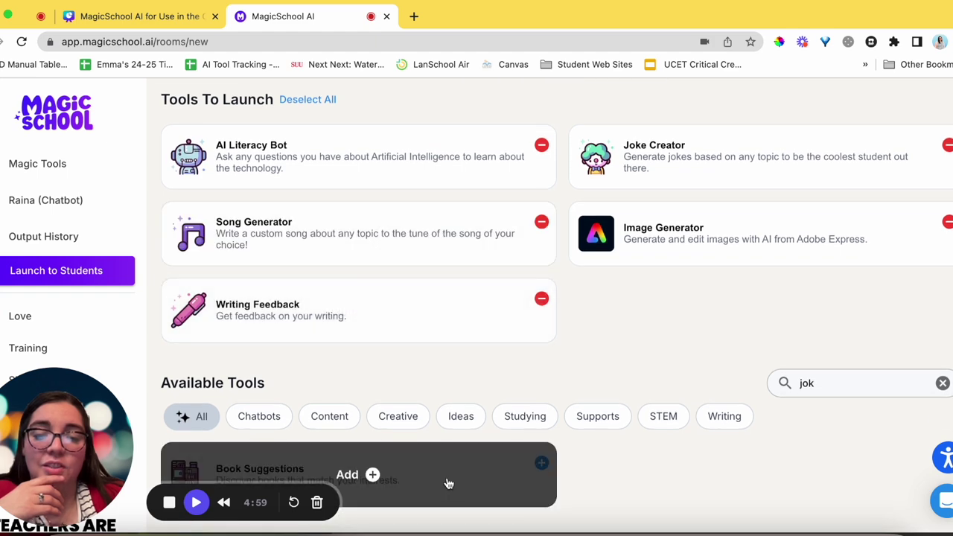
click(447, 483)
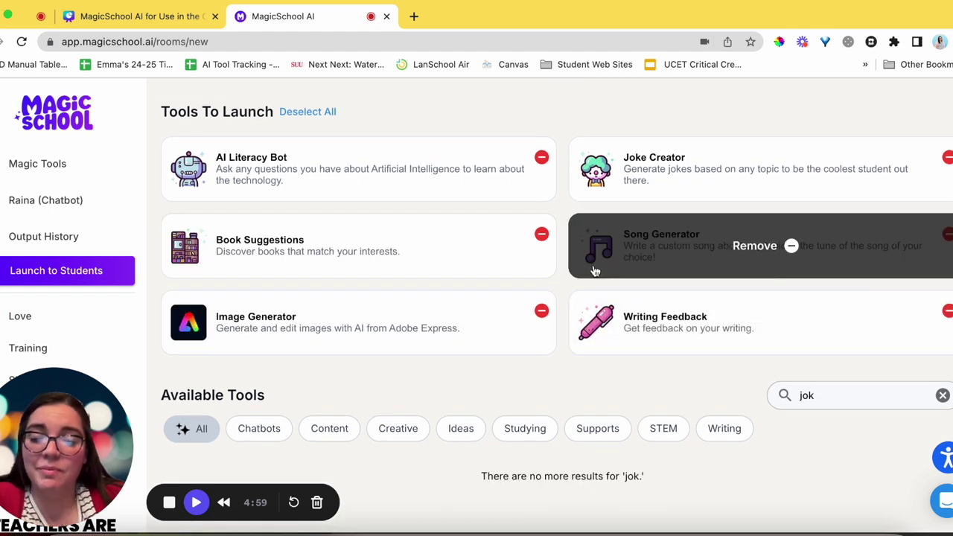
Remove Book Suggestions from the tools to launch and add it back to the room
scroll(521, 279, up, 1)
scroll(335, 296, up, 1)
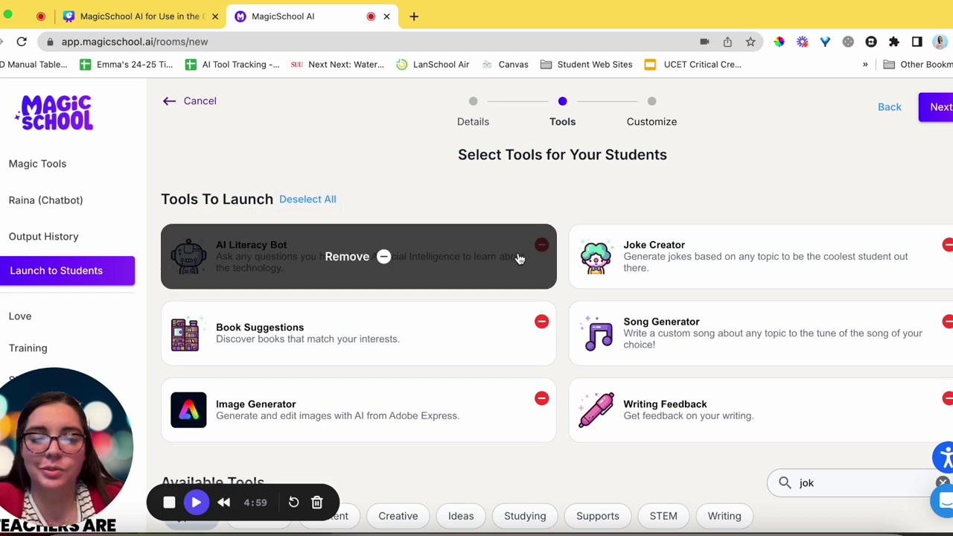
click(383, 334)
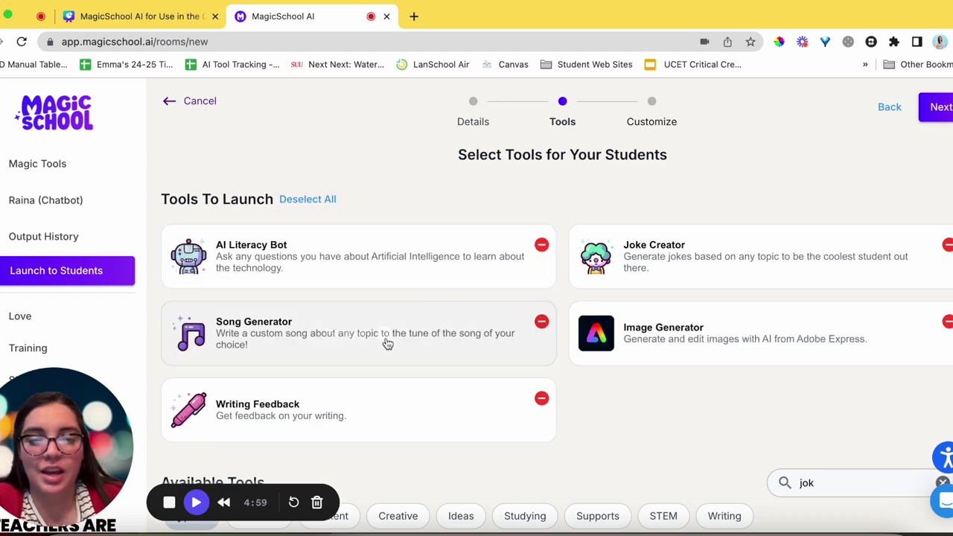
scroll(577, 350, down, 3)
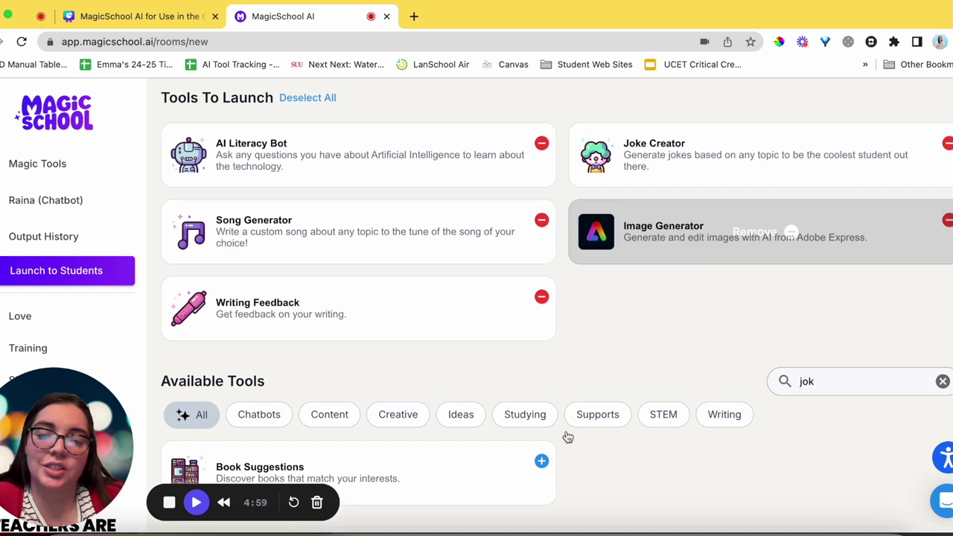
click(496, 472)
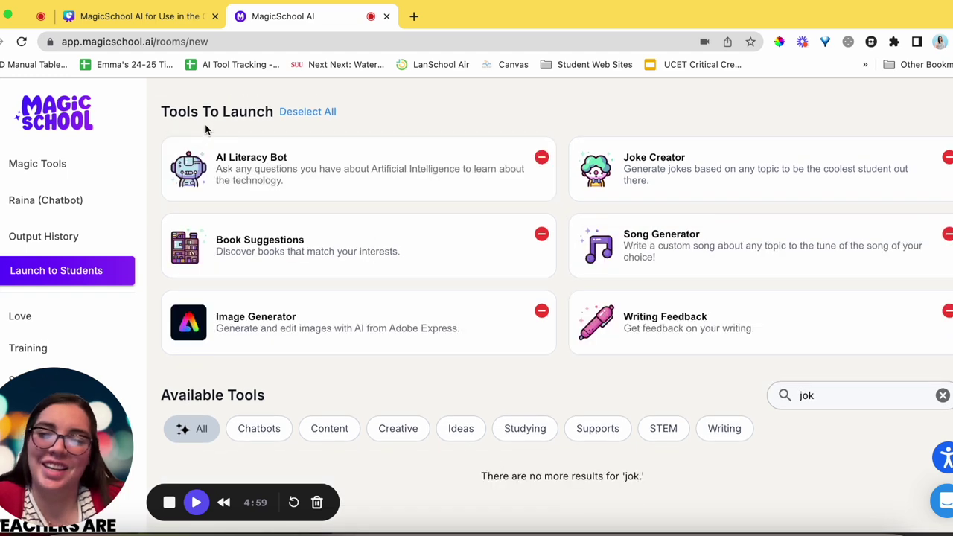
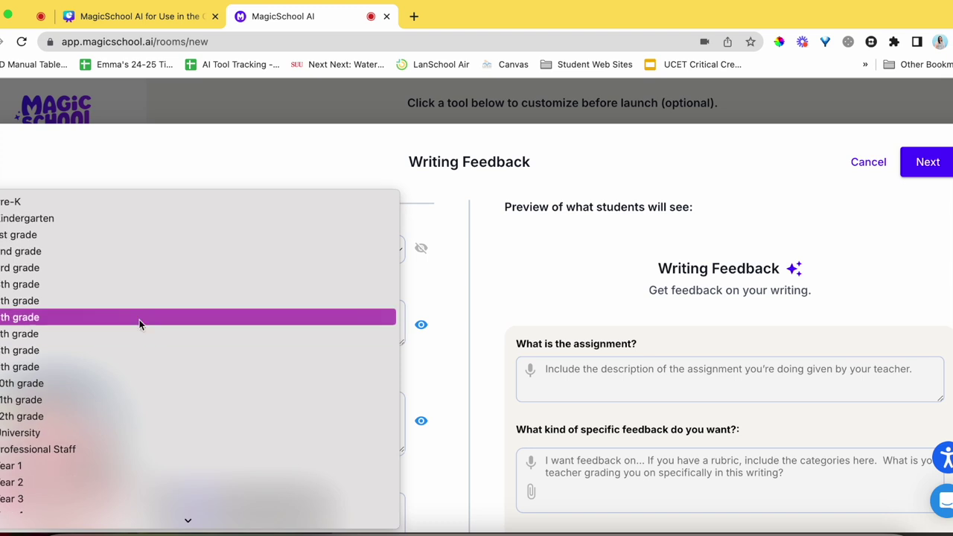
Set the Writing Feedback grade level to 5th grade and the assignment to "This assignment has you write a sentence and check for spelling errors."
click(136, 302)
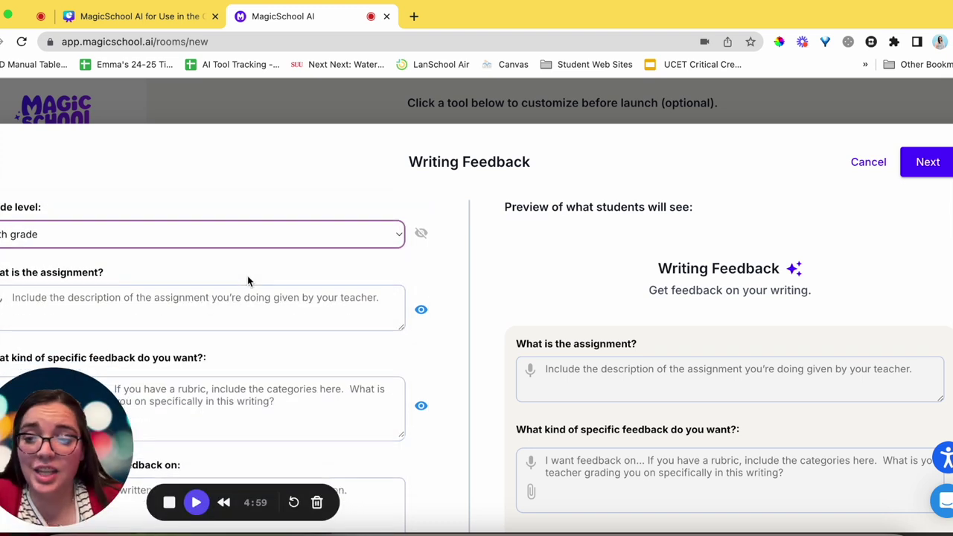
scroll(247, 281, down, 3)
click(208, 260)
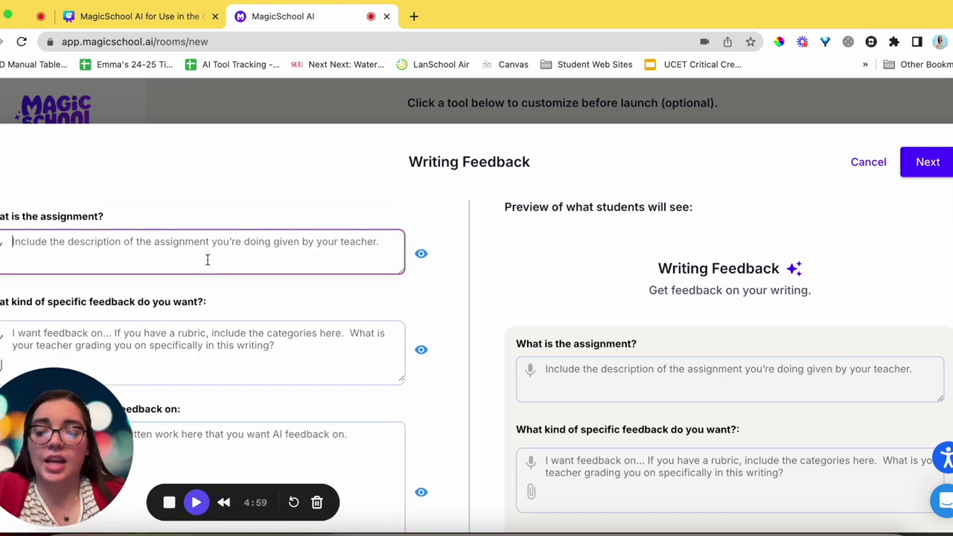
text(This assignment has you write a sentence and check for spellign e)
key(BackSpace)
key(BackSpace)
key(BackSpace)
key(BackSpace)
text(ng errors.)
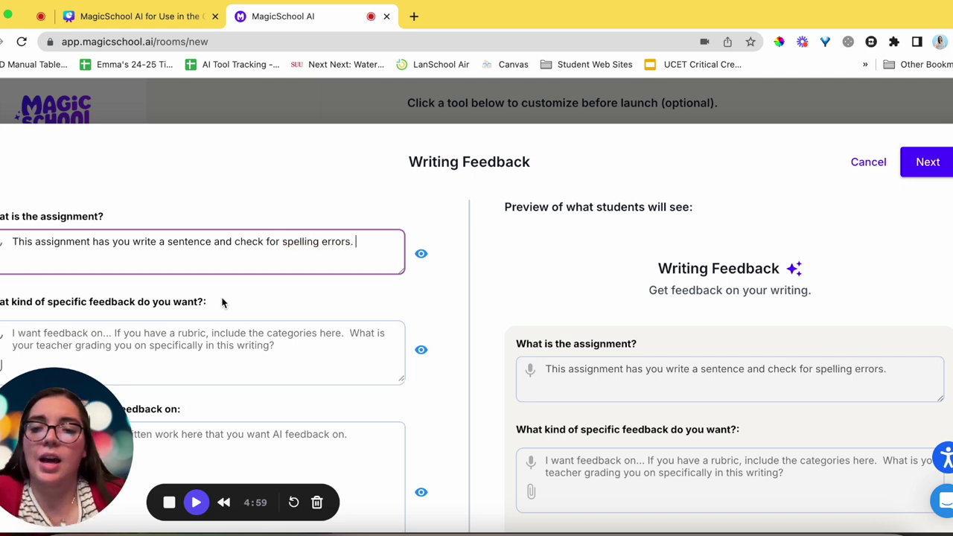
Enter "I want feedback on spelling." as the kind of specific feedback wanted in the Writing Feedback tool
scroll(222, 301, down, 1)
click(222, 298)
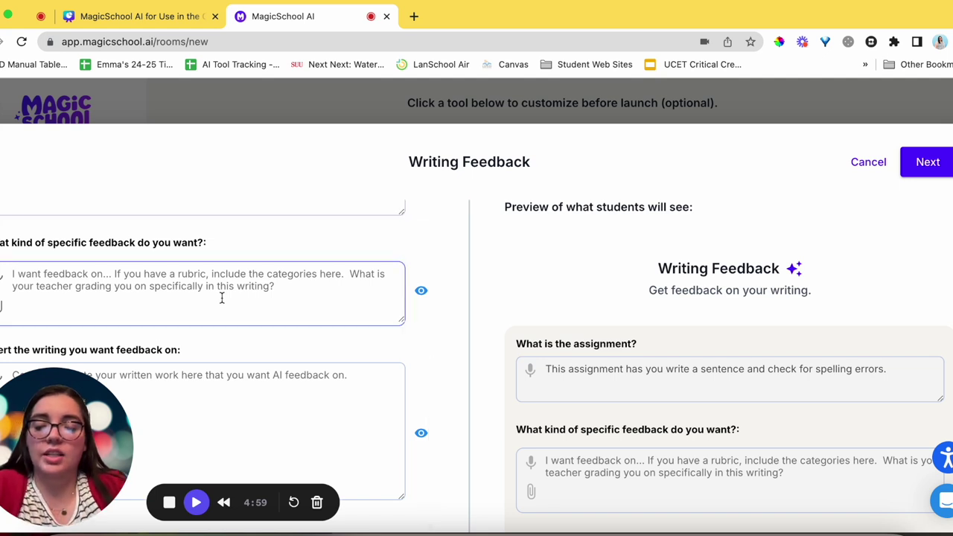
text(I want fee)
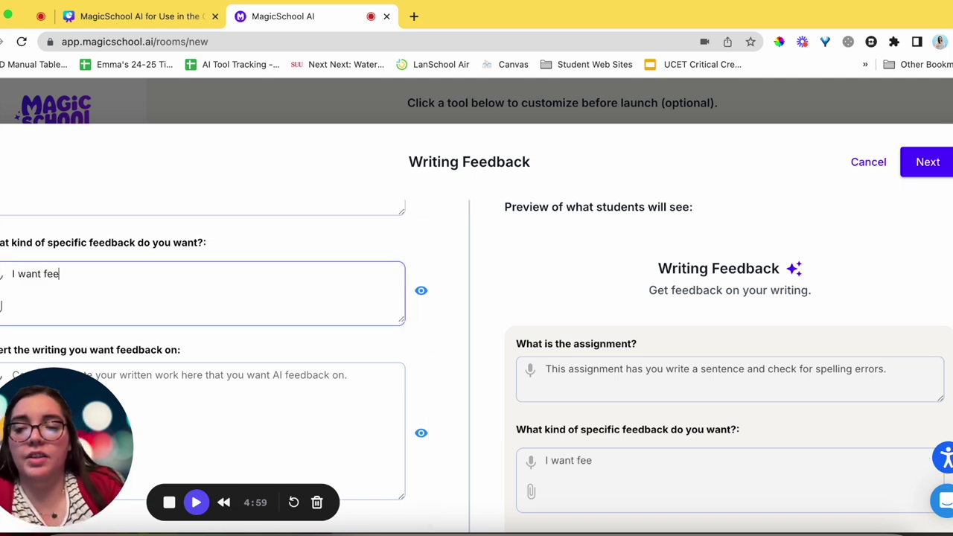
text(dback on spelling.)
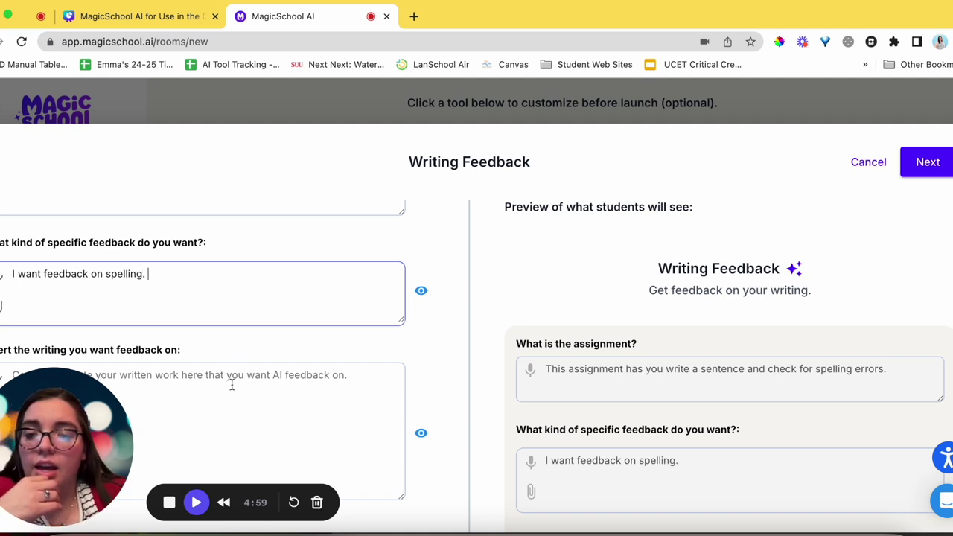
click(231, 384)
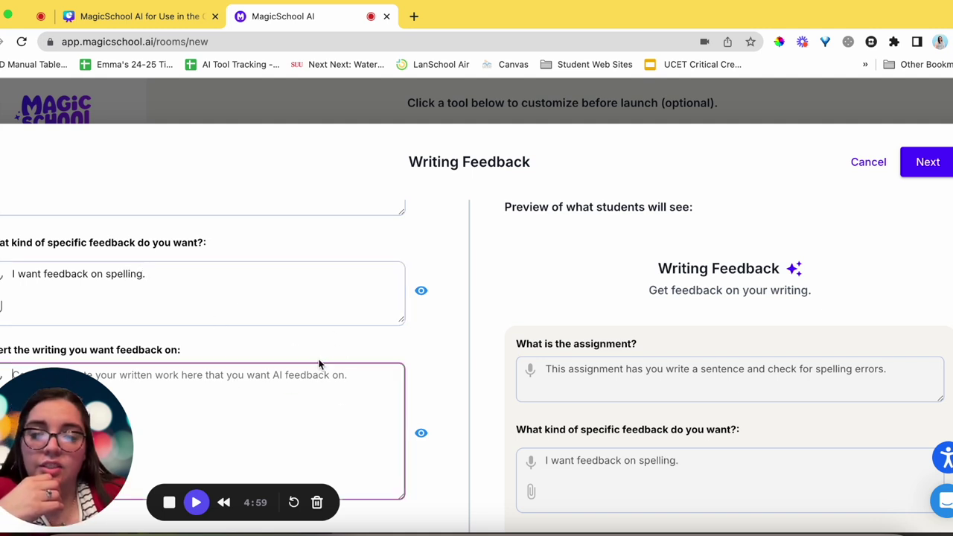
Save the customization as a template named "Writing Feedback Spelling" and check it among the available templates
scroll(404, 367, up, 5)
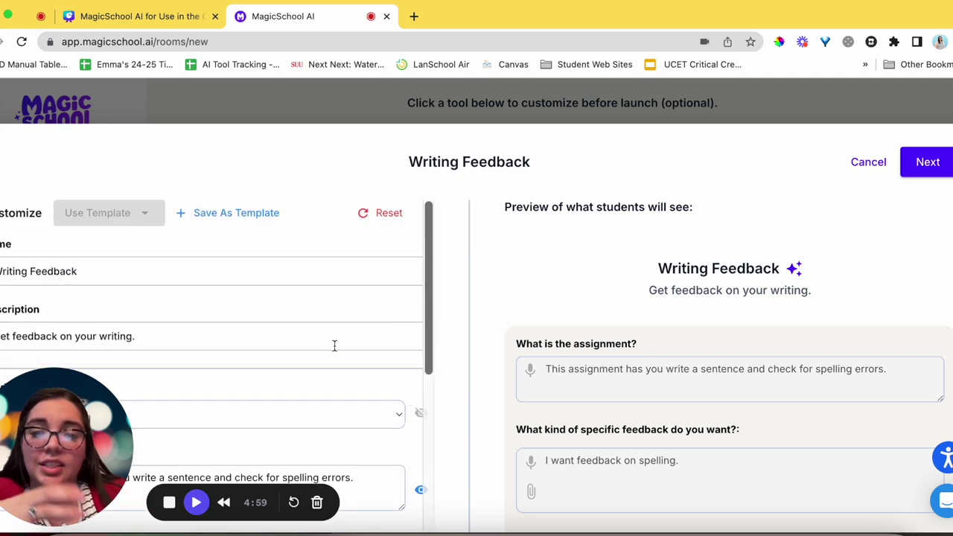
click(239, 212)
click(439, 306)
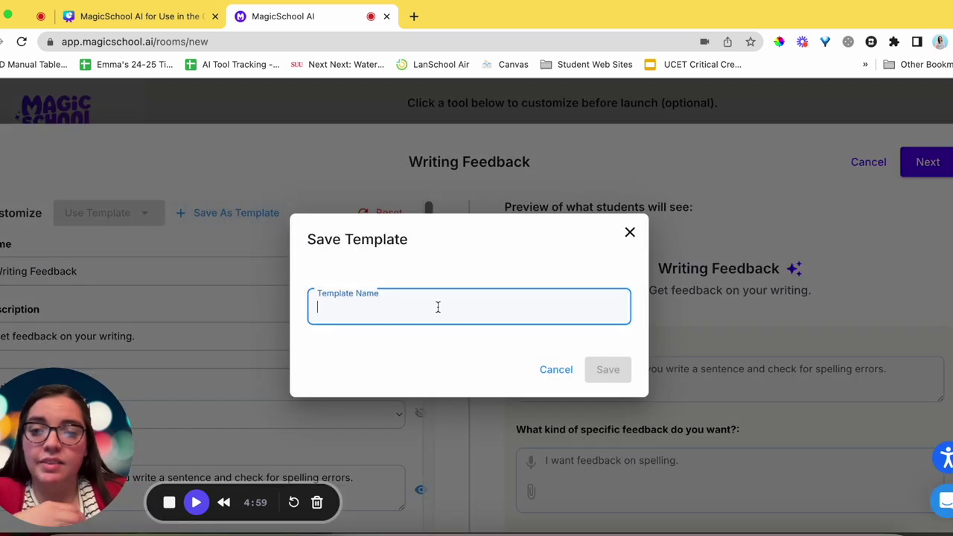
text(Writing Feedback Spelling)
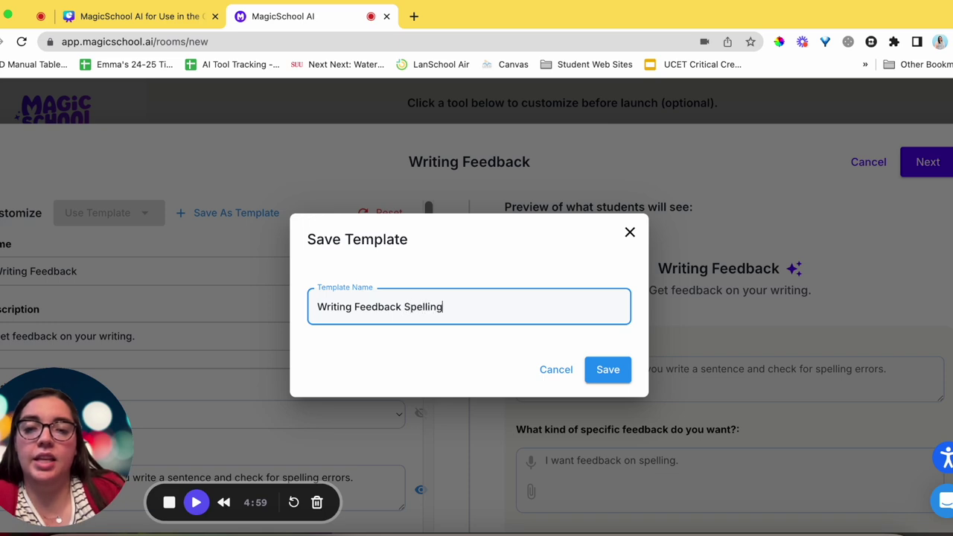
click(591, 374)
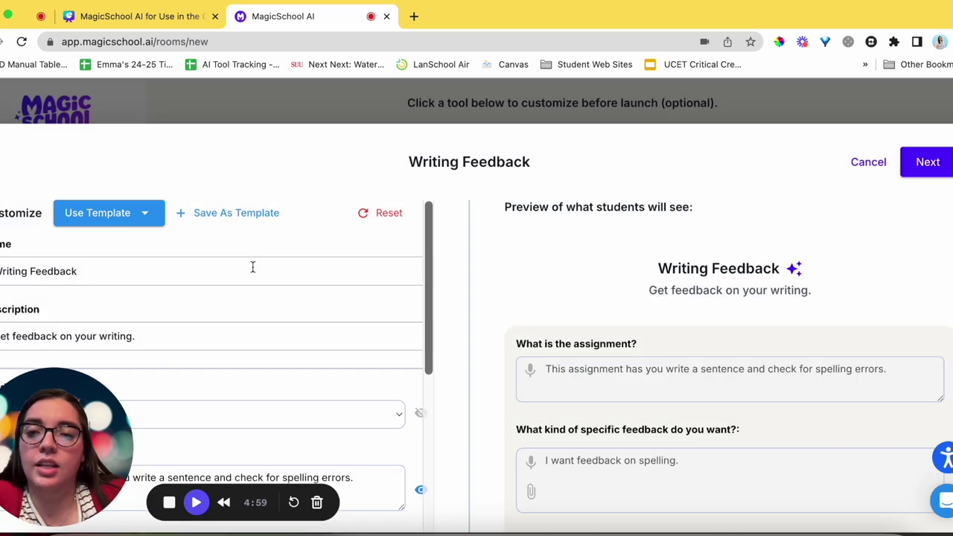
click(144, 214)
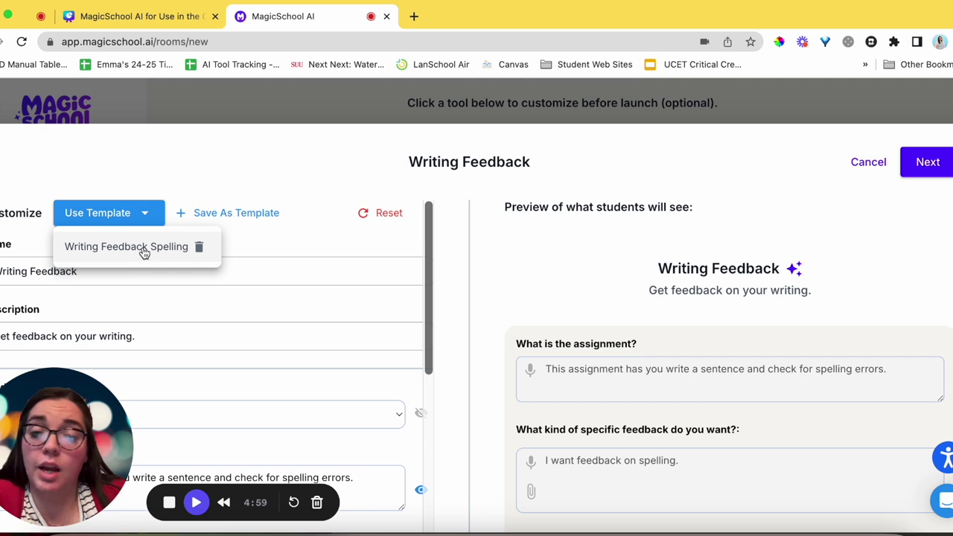
click(412, 274)
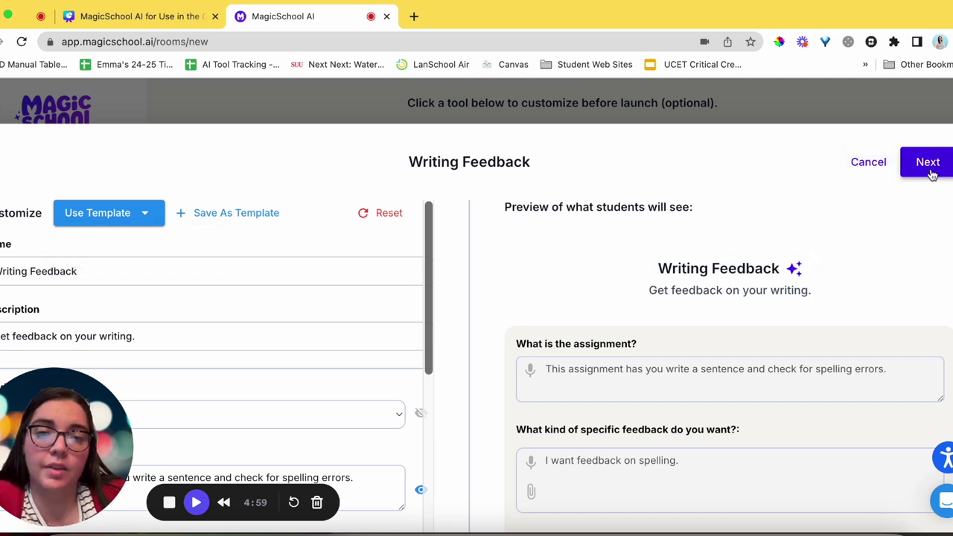
Continue to testing the Writing Feedback customization and review the prefilled form as students see it
scroll(851, 290, down, 3)
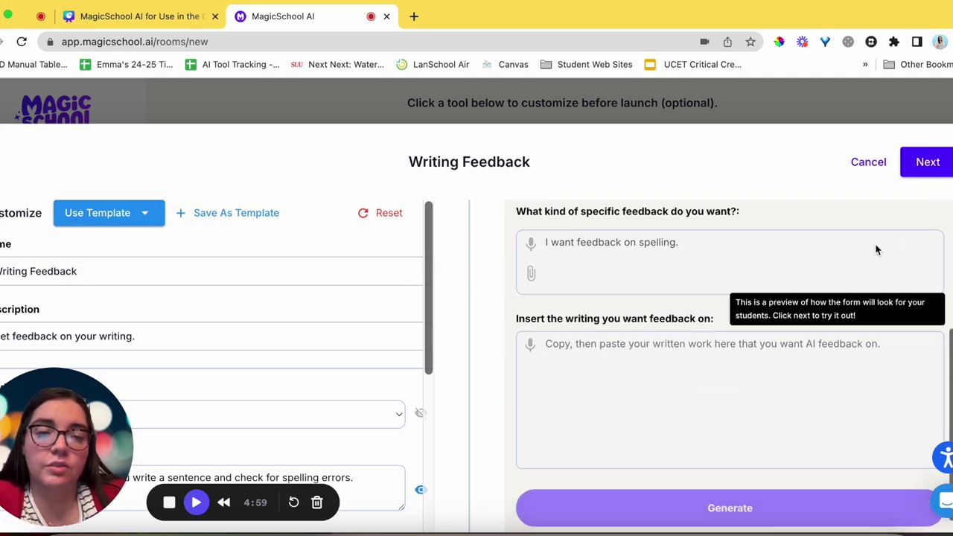
click(927, 164)
scroll(590, 274, down, 1)
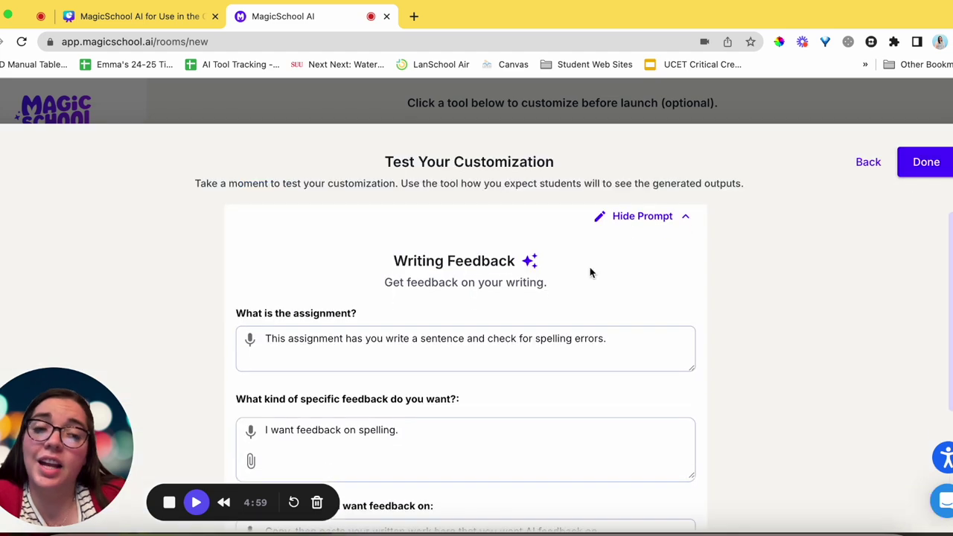
click(868, 162)
click(925, 160)
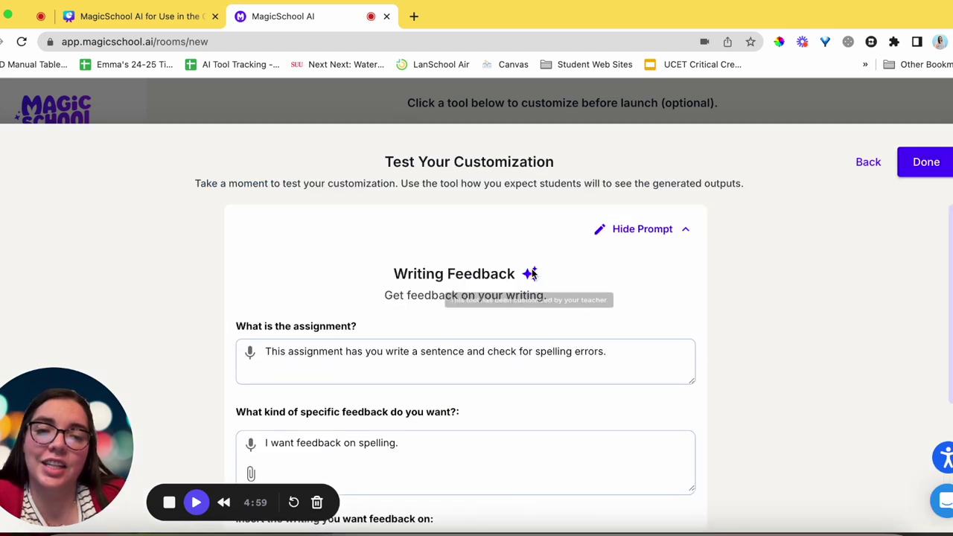
scroll(454, 372, down, 5)
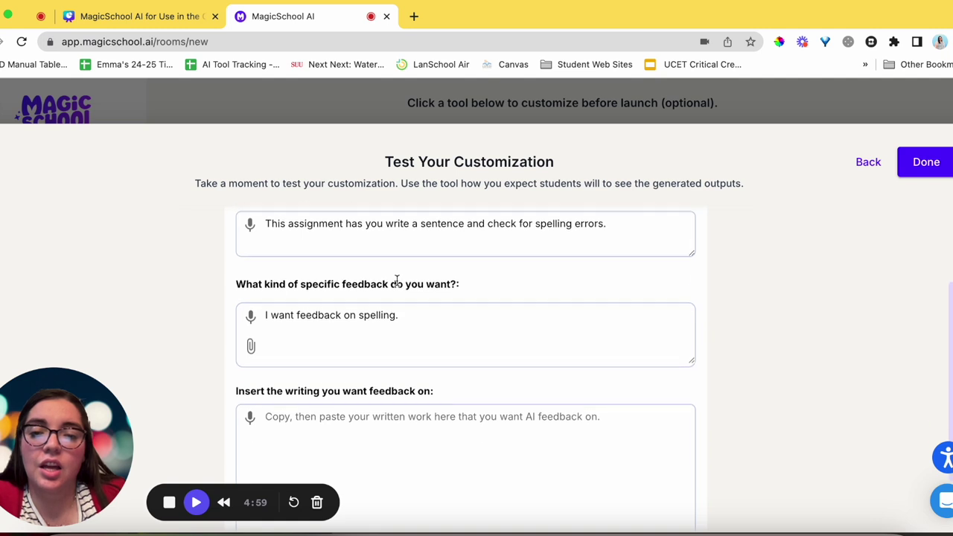
scroll(396, 281, down, 1)
scroll(395, 278, up, 5)
scroll(395, 276, down, 5)
Test the tool by entering "I want two right a sentence." as the writing sample and generating feedback on it
click(404, 261)
click(385, 375)
text(I want two)
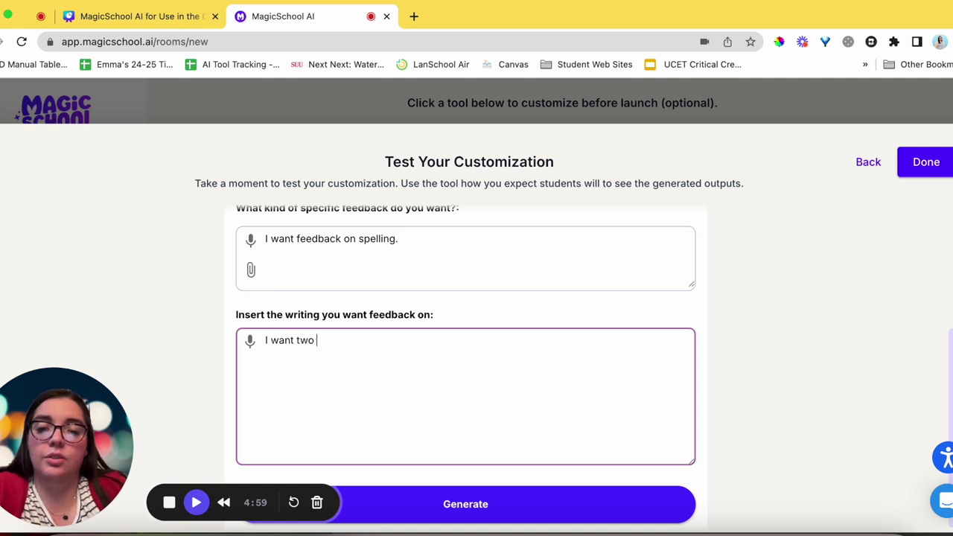
text( ri)
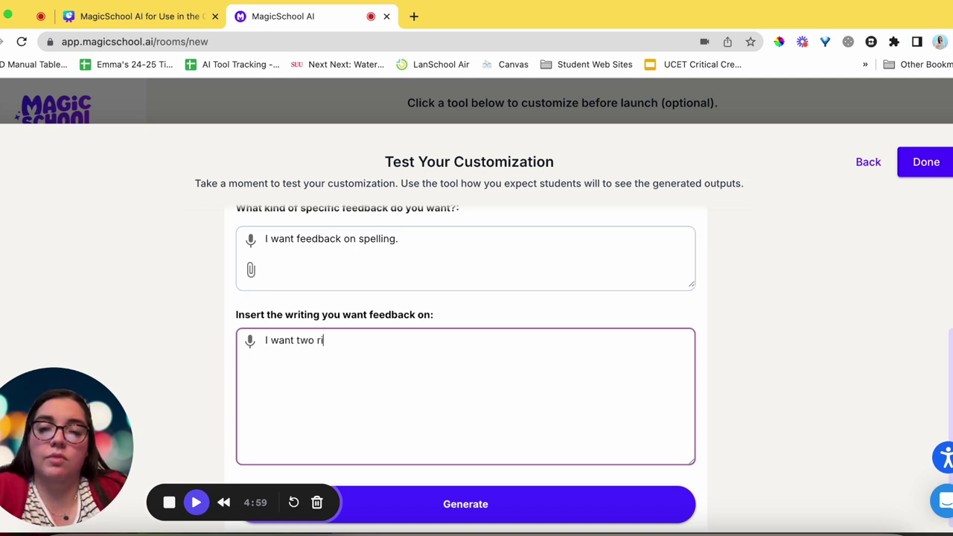
text(ght a sentence.)
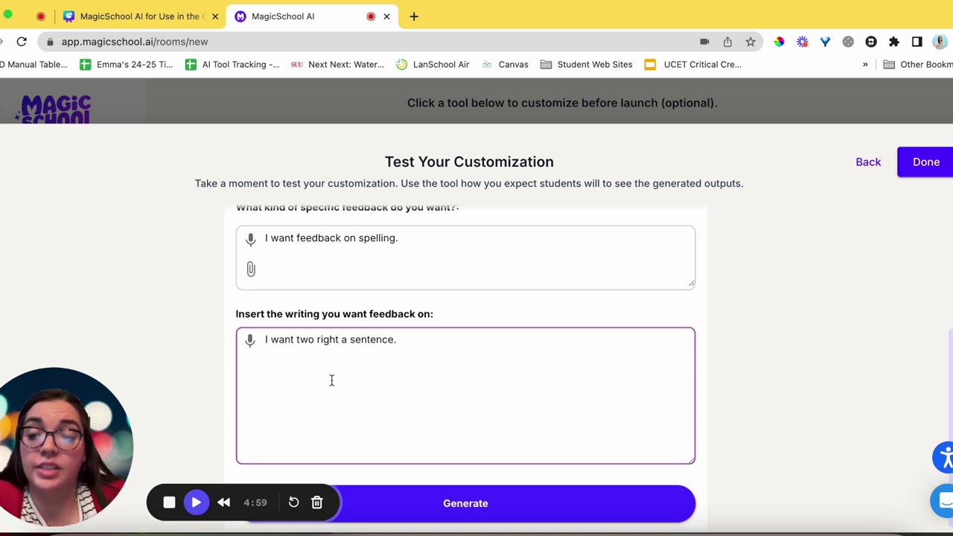
scroll(329, 380, up, 1)
scroll(334, 304, down, 1)
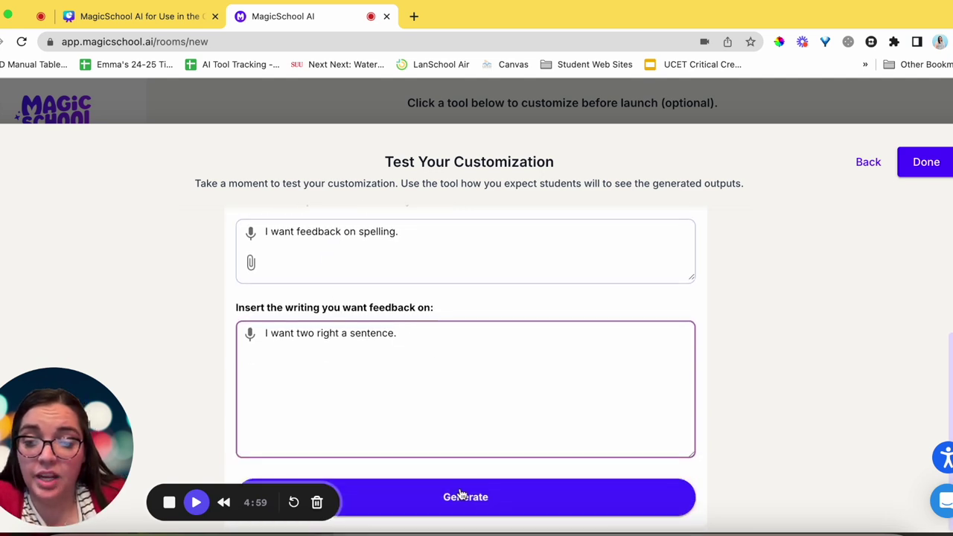
click(461, 495)
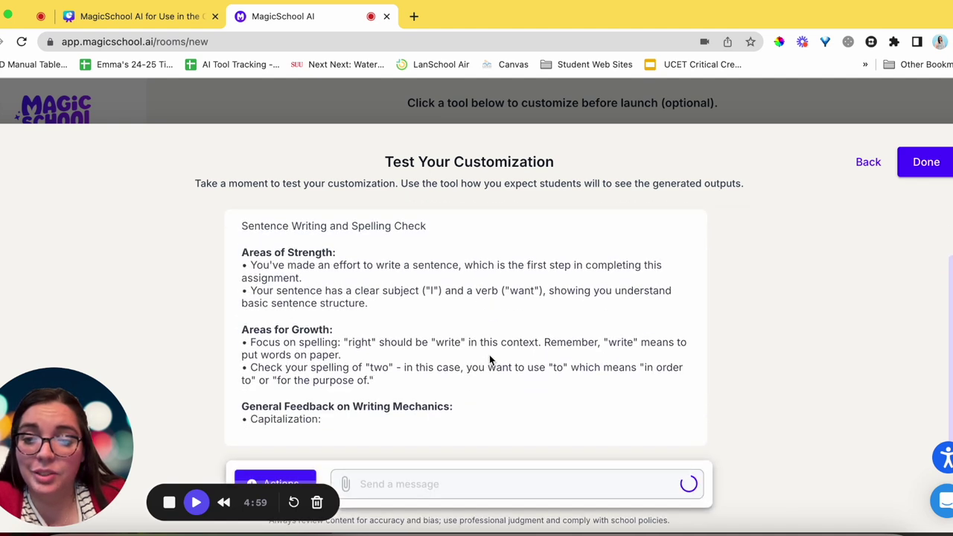
scroll(489, 357, up, 3)
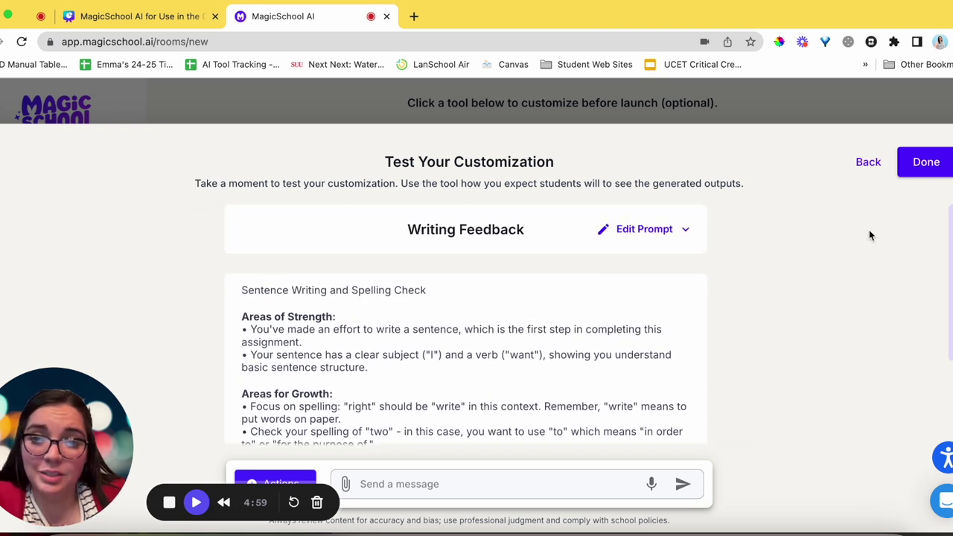
Finish testing the Writing Feedback customization, add it to the room's customized tools, and launch the room
click(857, 164)
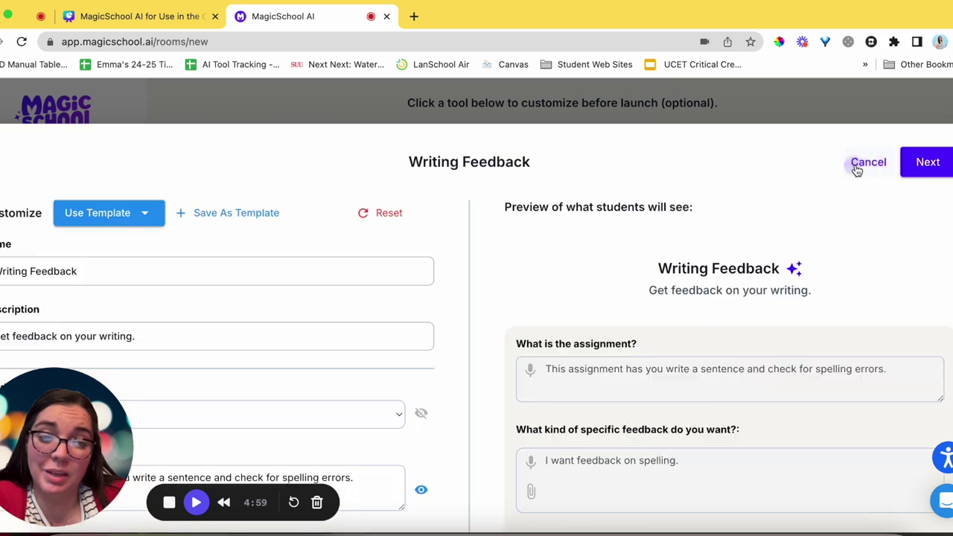
click(923, 169)
click(923, 167)
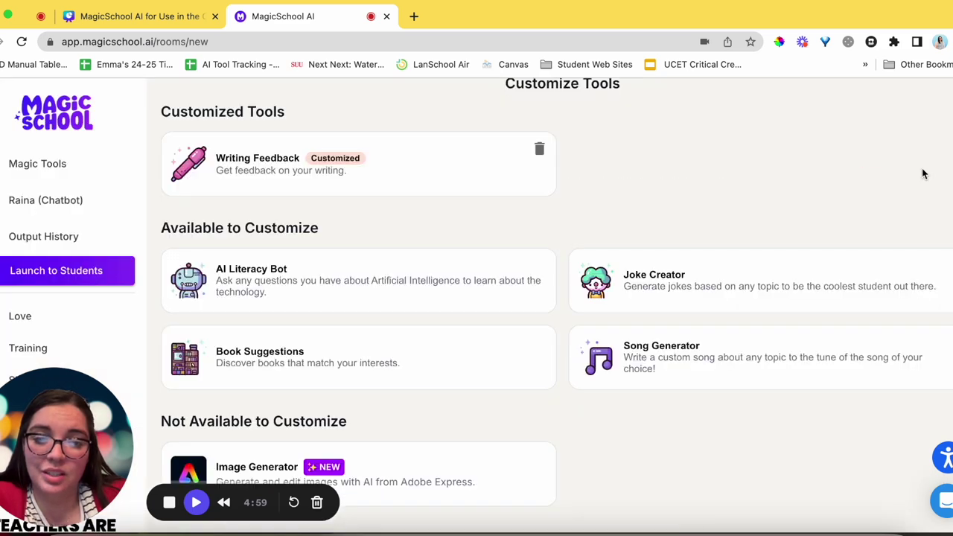
scroll(721, 237, up, 1)
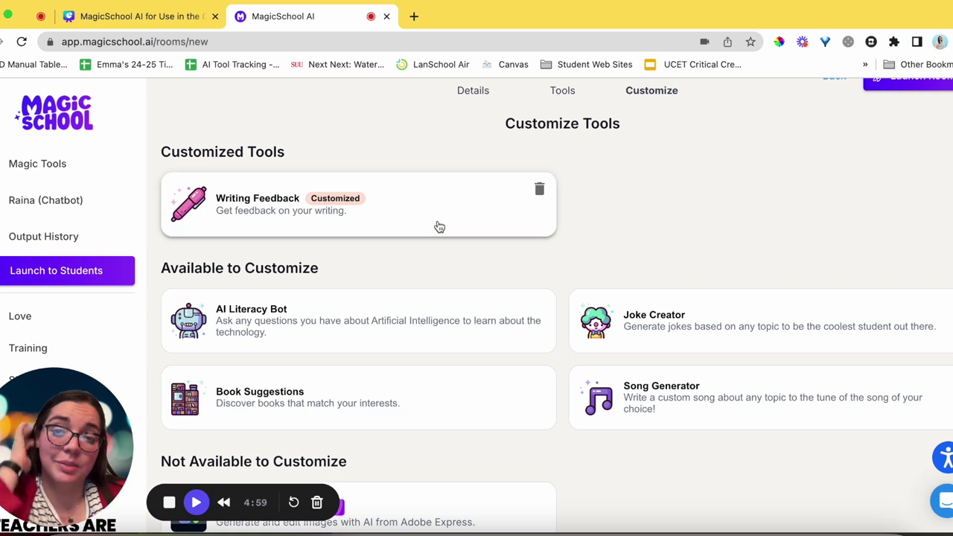
scroll(710, 245, up, 1)
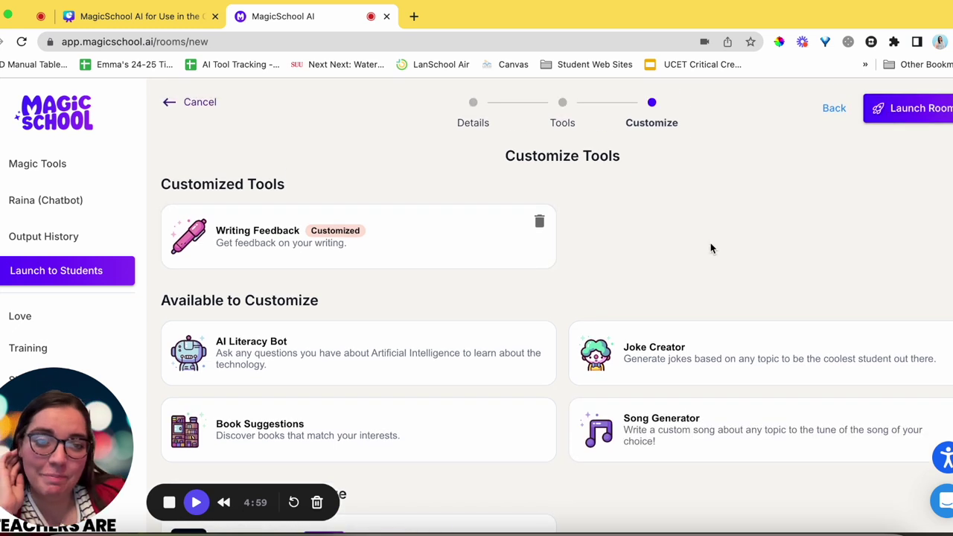
click(891, 117)
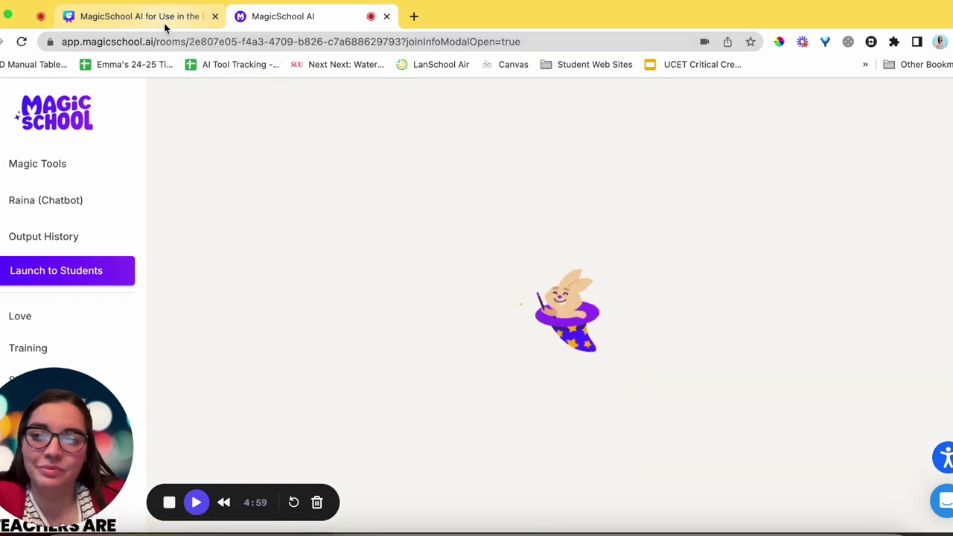
Check the agenda slide in Canva, then return to MagicSchool and copy the launched room's join URL
click(165, 27)
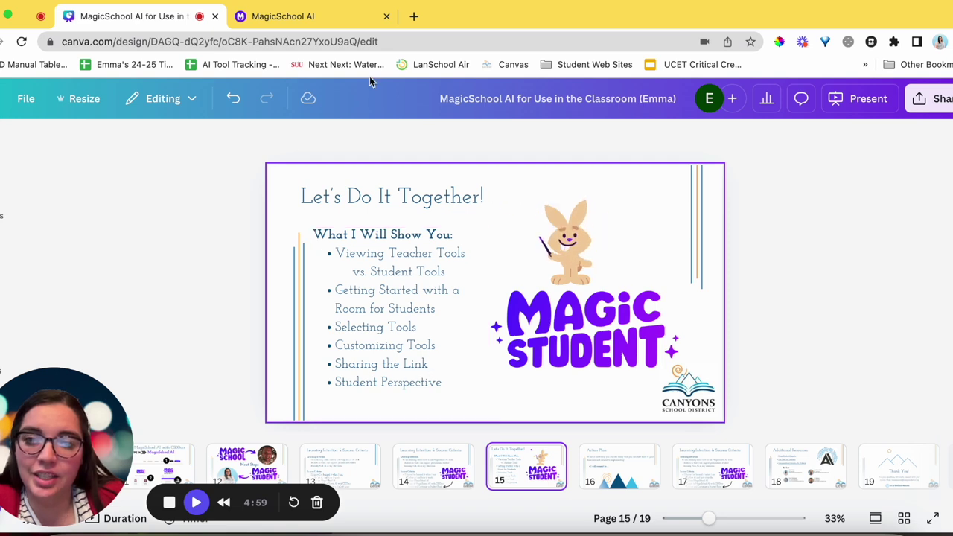
click(331, 26)
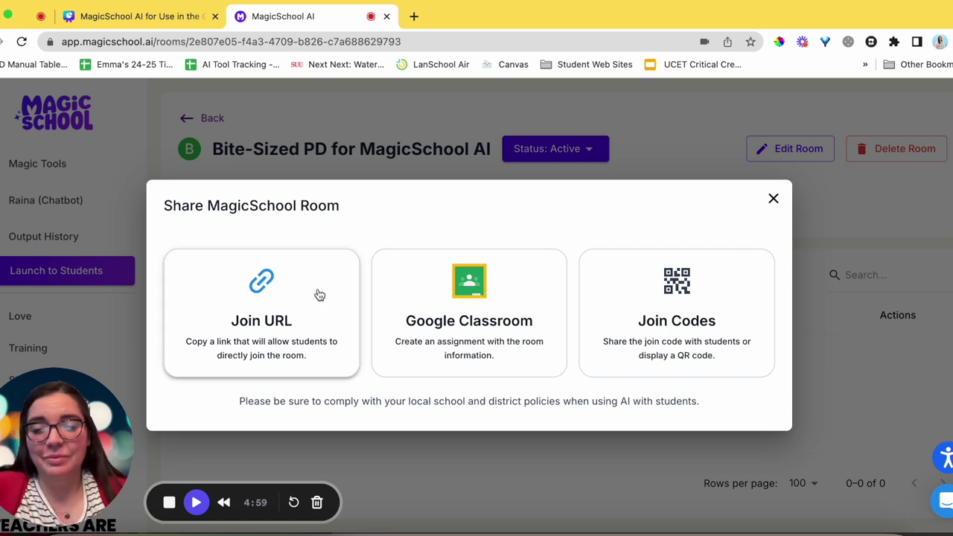
click(292, 330)
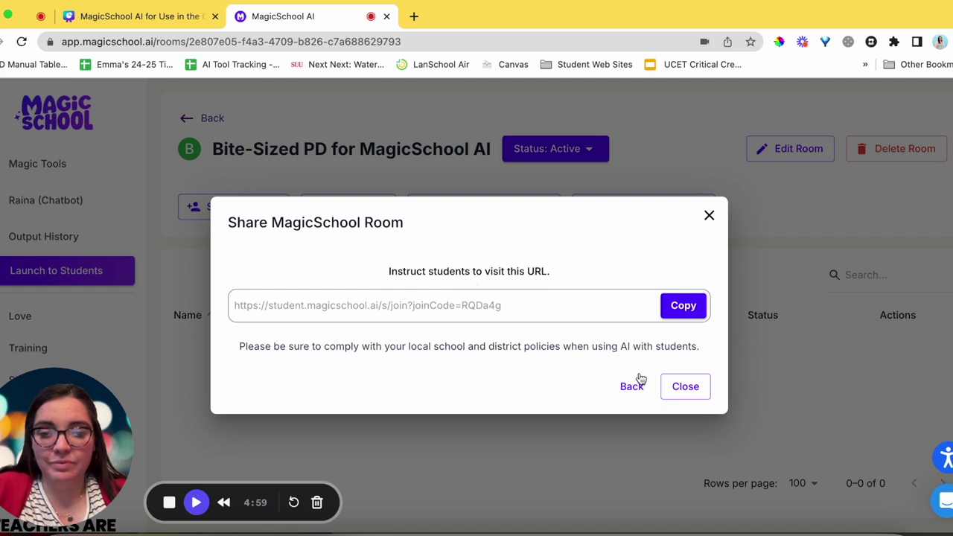
click(681, 314)
click(633, 387)
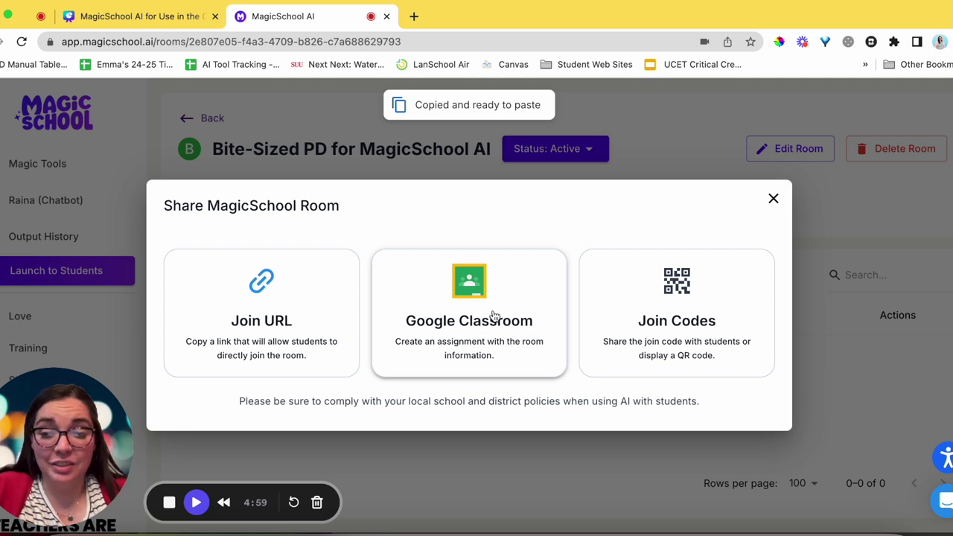
View the room's QR code and join code, then copy the join URL again and close the sharing options
click(673, 317)
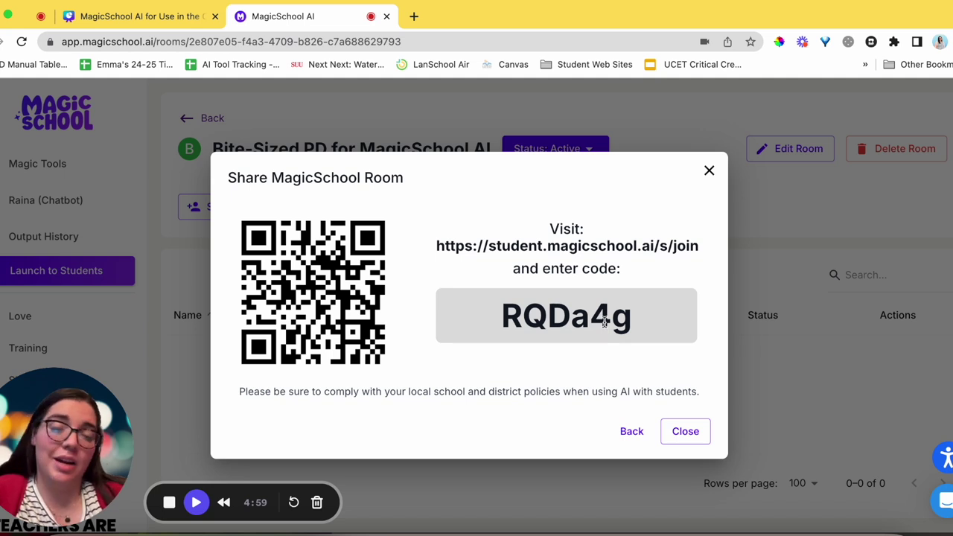
click(632, 433)
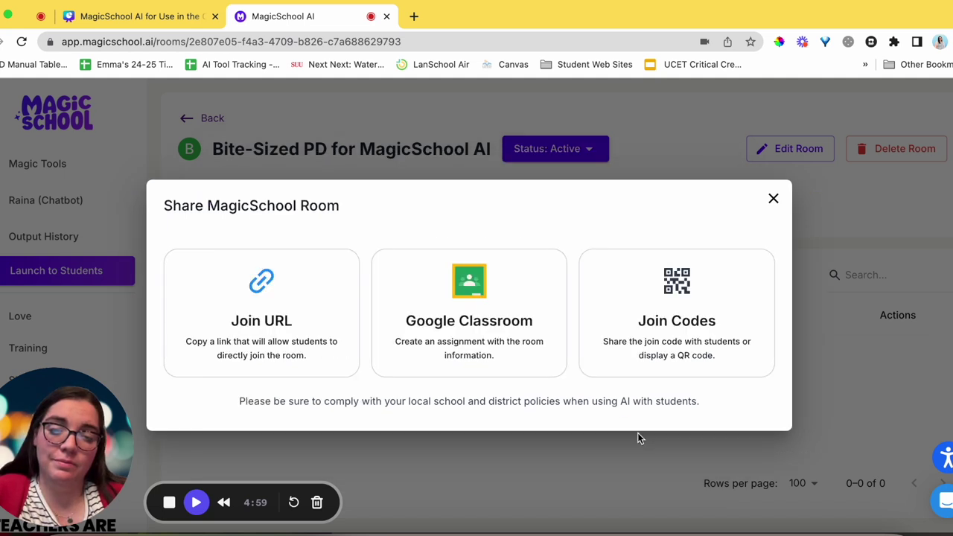
click(240, 328)
click(683, 309)
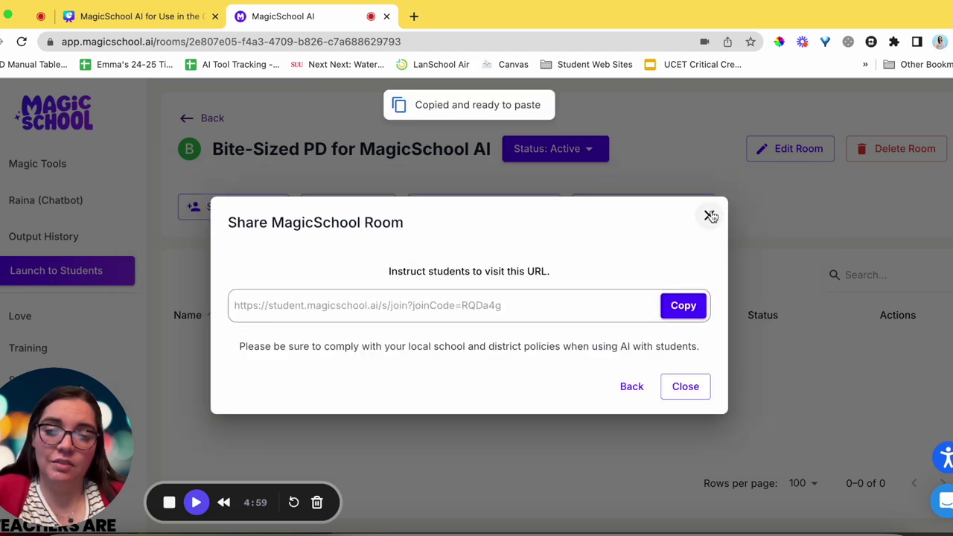
click(708, 215)
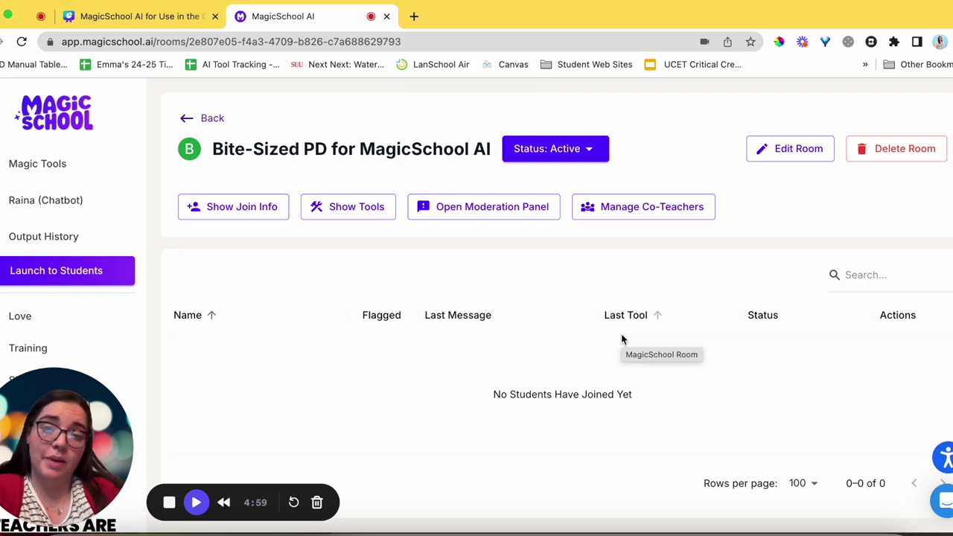
Review the room's join information and the list of tools available to students
click(252, 211)
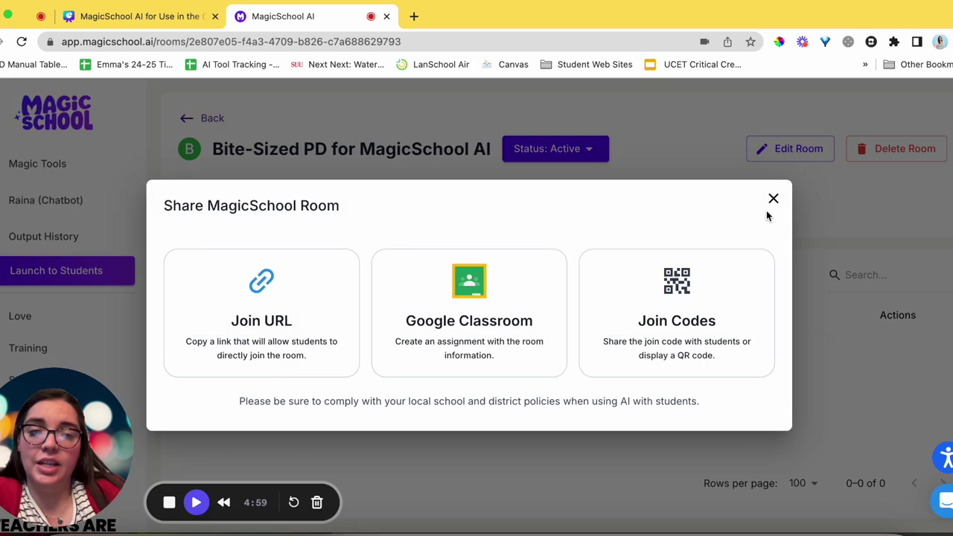
click(772, 201)
click(364, 215)
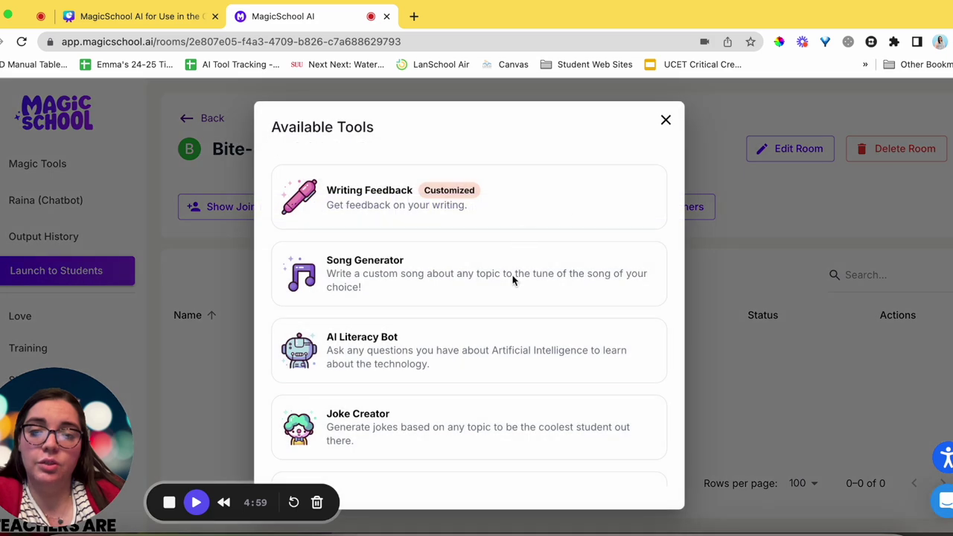
scroll(512, 279, down, 3)
click(665, 119)
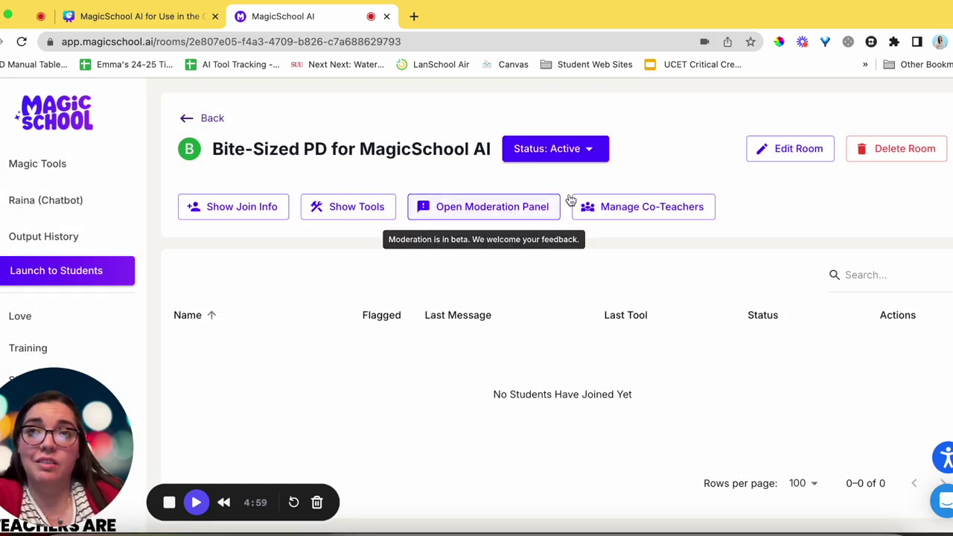
Review the co-teacher sharing settings, then go through the room's editing stages without changing anything
click(682, 216)
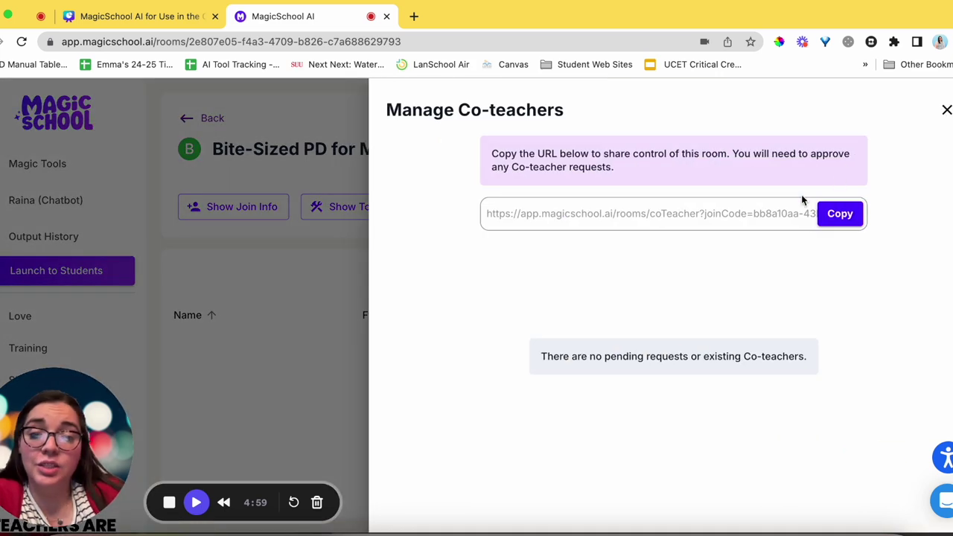
click(946, 110)
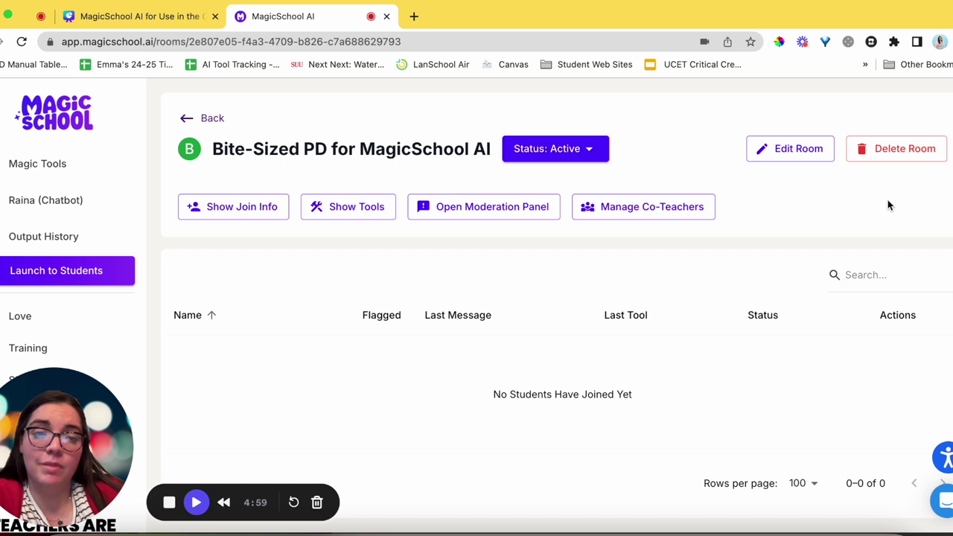
click(792, 149)
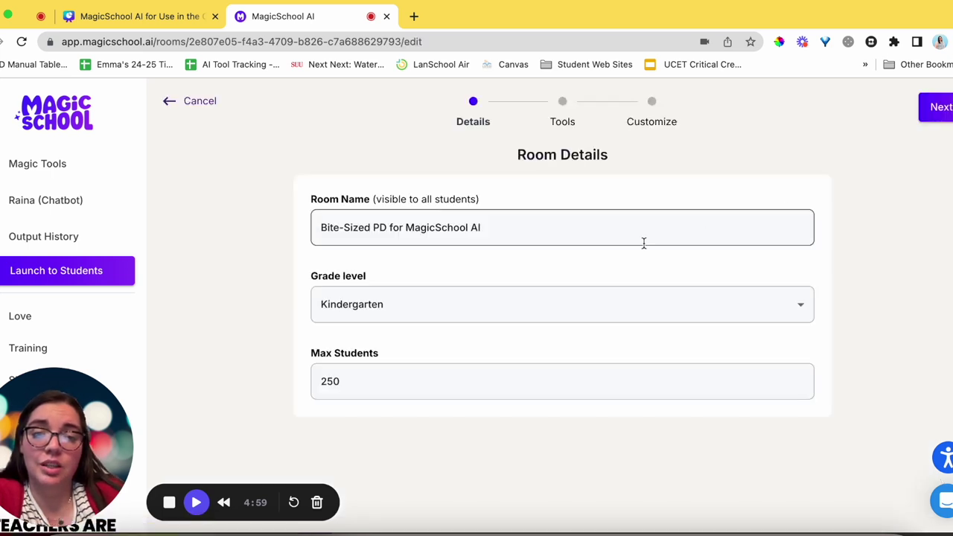
click(938, 119)
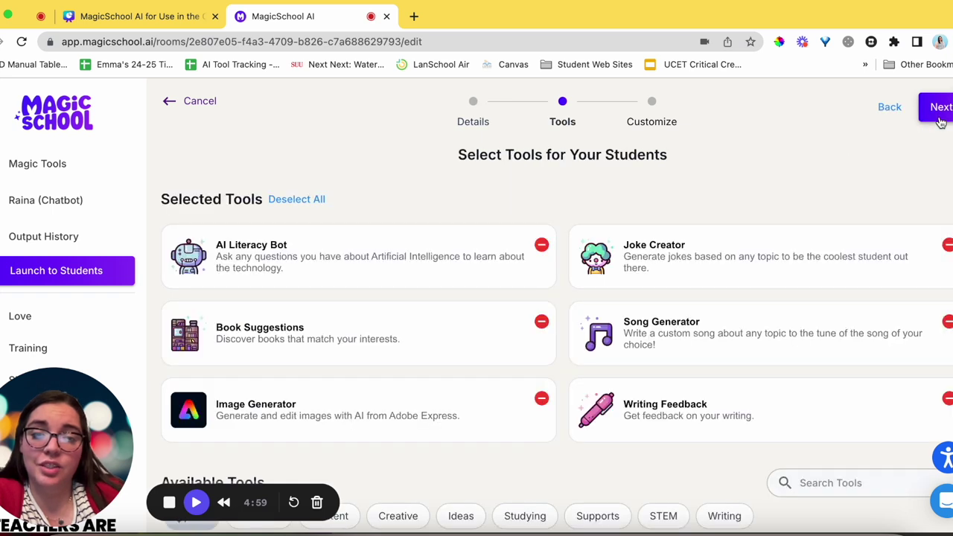
click(939, 111)
click(939, 119)
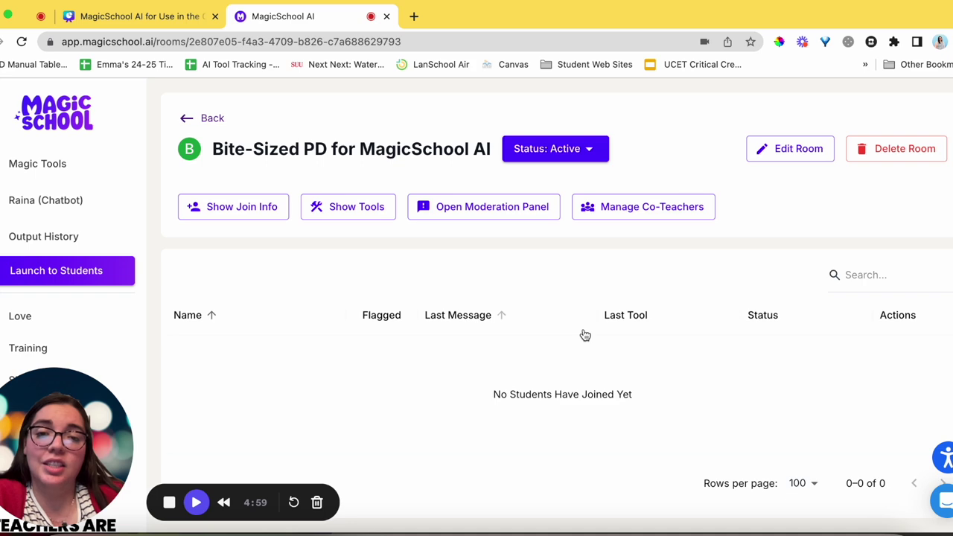
Reopen the room's join information, copy the student join URL and close the dialog
click(222, 208)
click(253, 320)
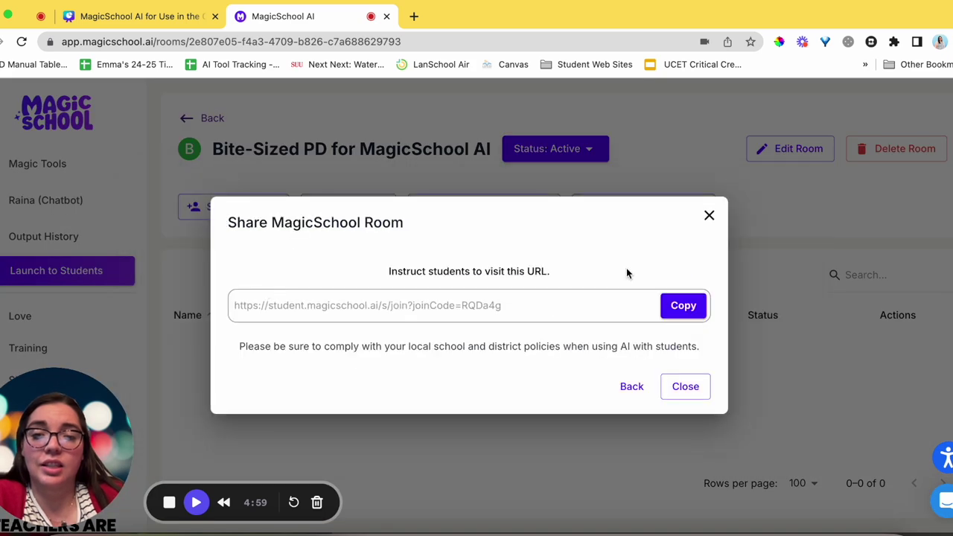
click(700, 314)
click(709, 215)
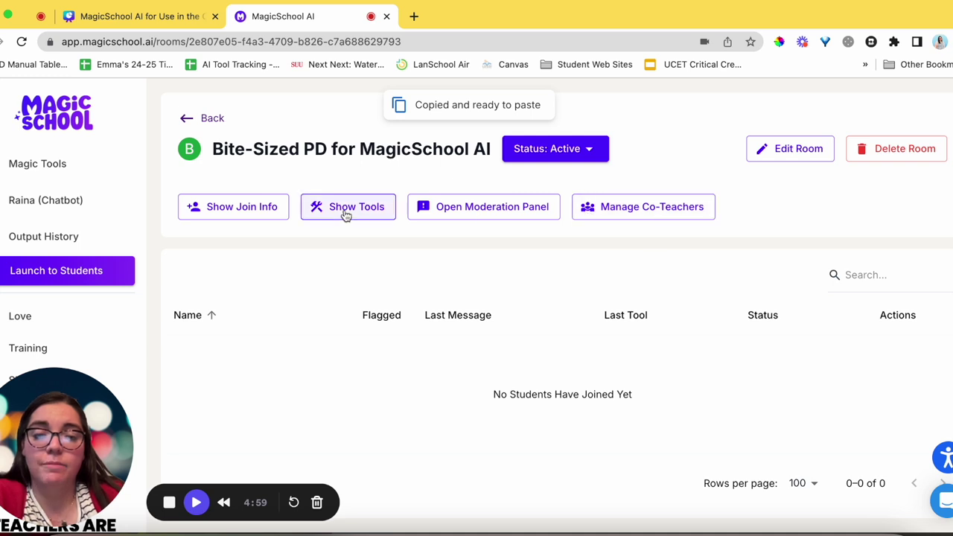
Check the agenda slide in Canva, then open the copied student join URL in a new browser tab
click(104, 16)
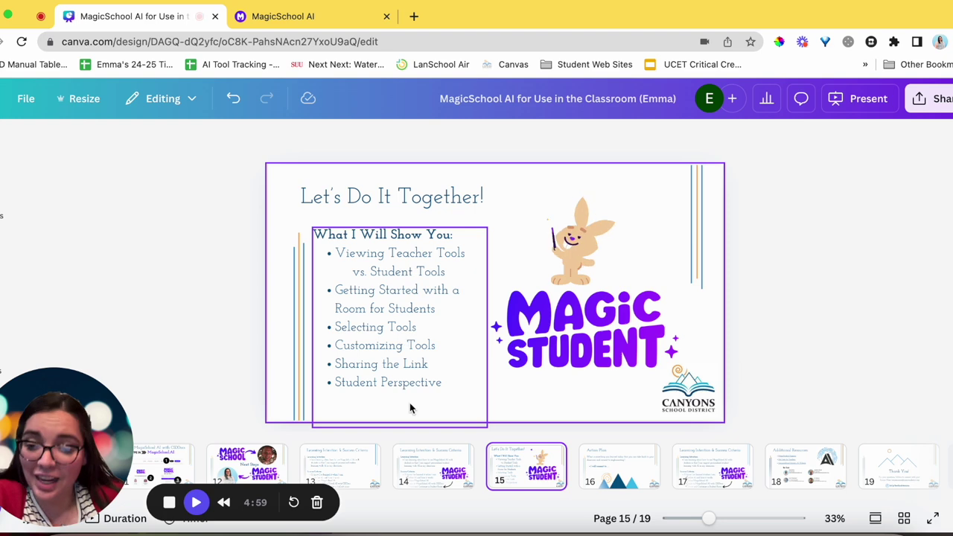
click(338, 16)
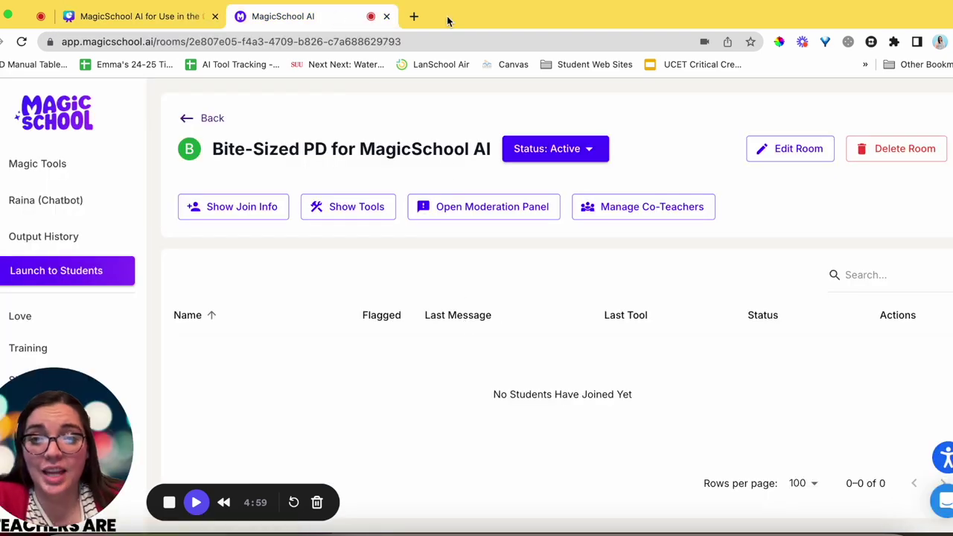
click(415, 17)
key(super+v)
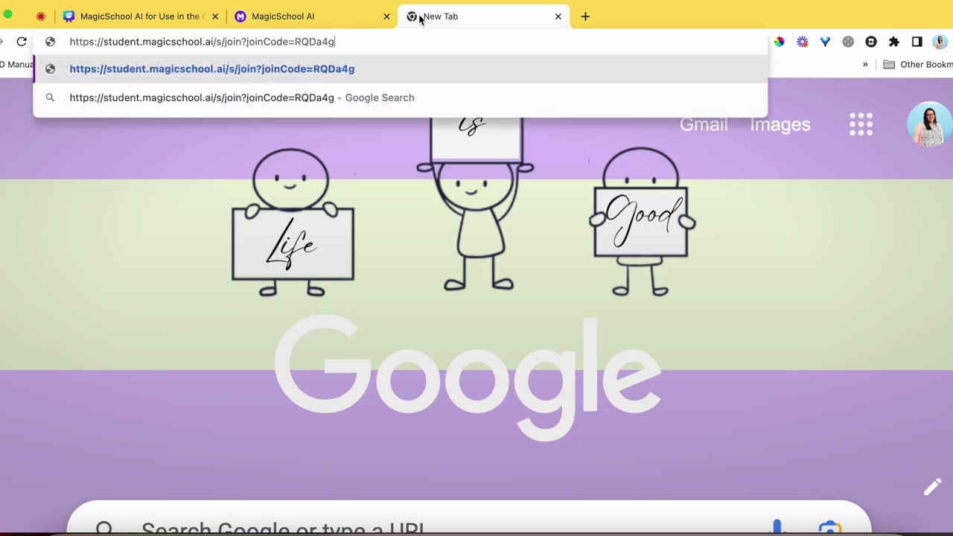
key(Return)
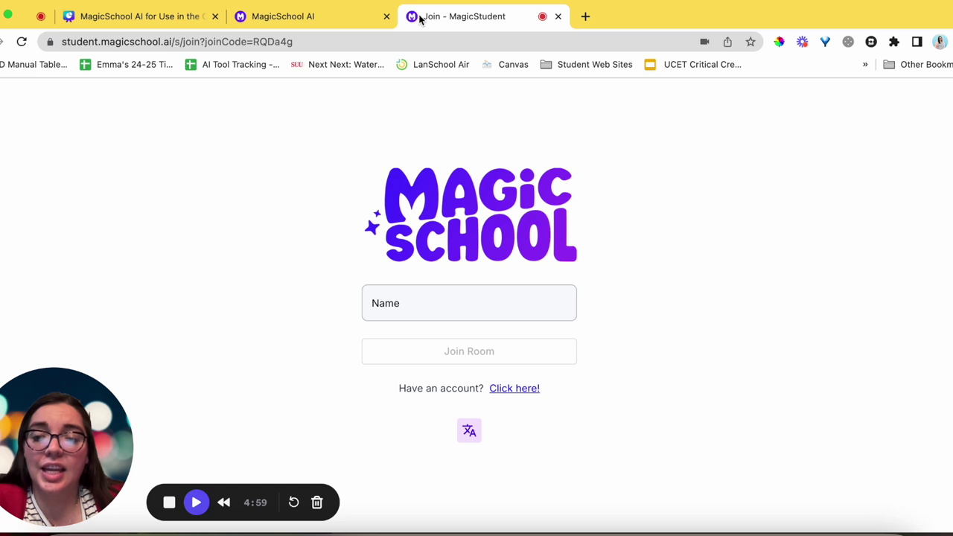
Join the room as a student by entering a first name, and acknowledge the responsible-use guidelines
click(401, 292)
text(Emma)
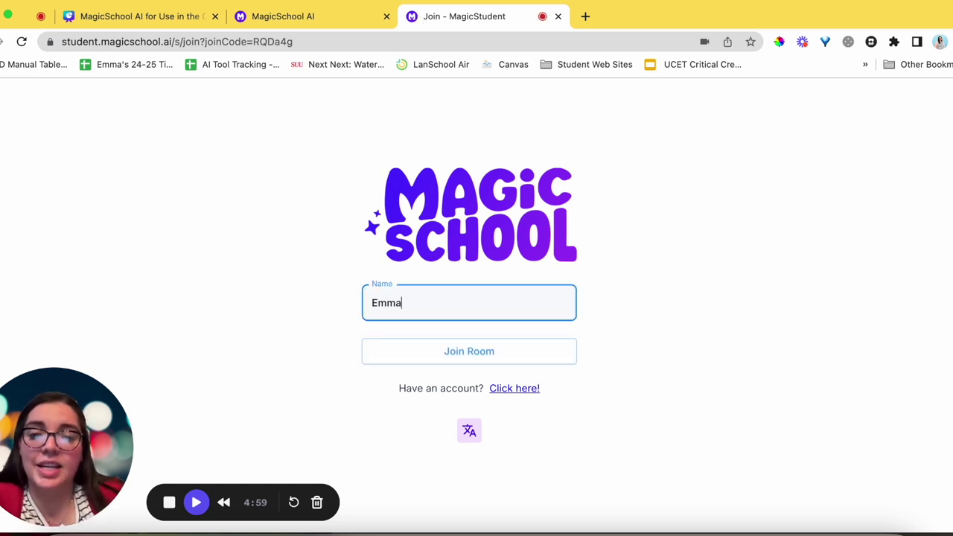
click(448, 356)
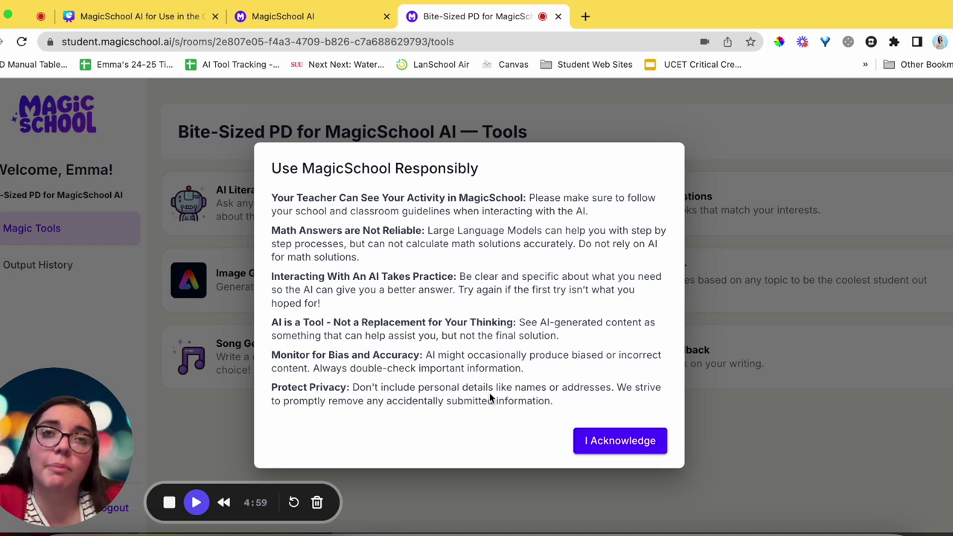
click(612, 441)
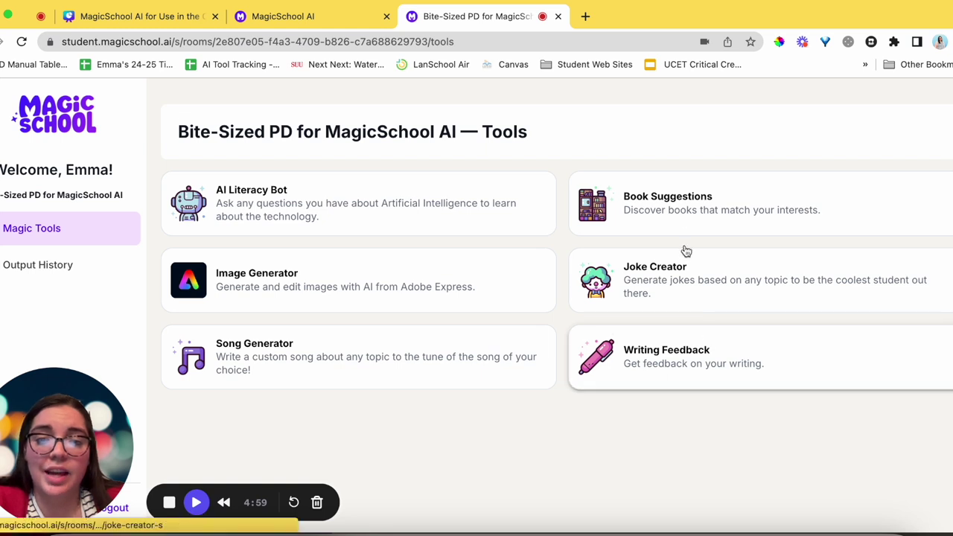
Generate book suggestions in the Book Suggestions tool for the interests "Harry Potter and Charlie Bone"
click(667, 222)
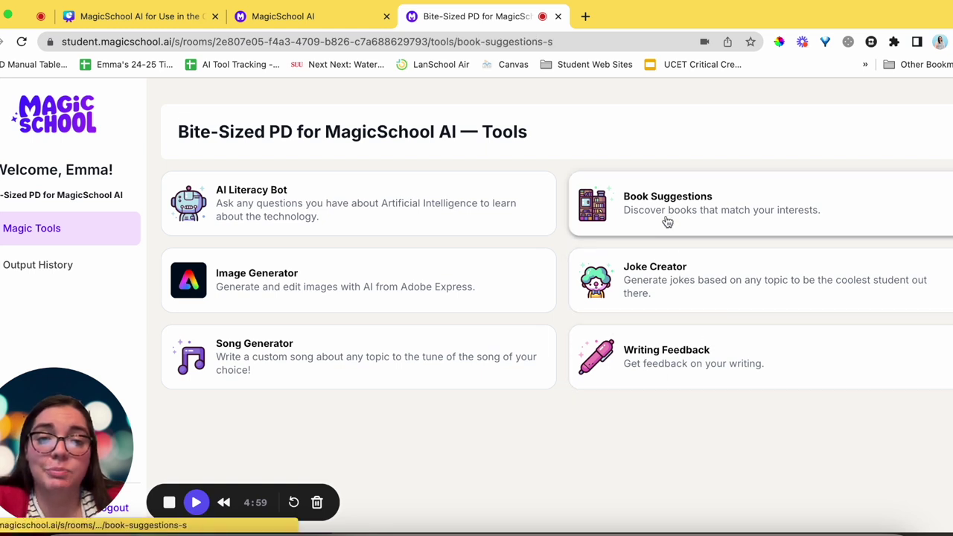
click(485, 264)
text(Harry Potter and Charlie Bone)
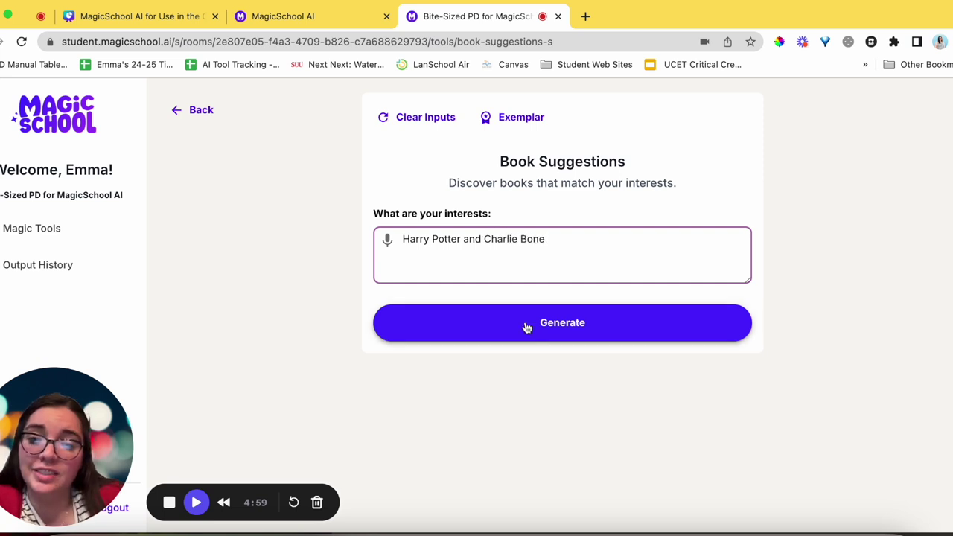
click(524, 322)
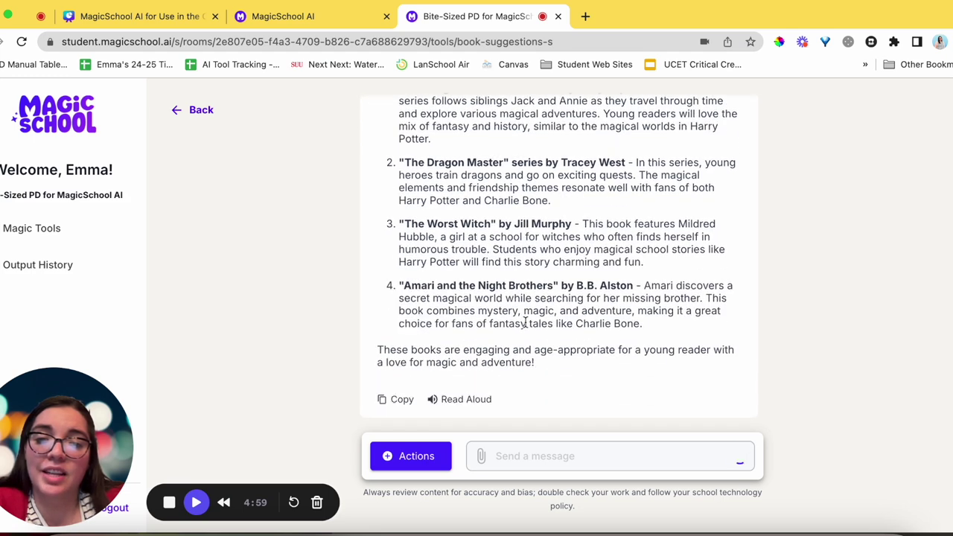
Review the generated book suggestions and display the follow-up actions offered for the response
scroll(536, 311, up, 1)
scroll(402, 312, up, 1)
scroll(402, 313, down, 3)
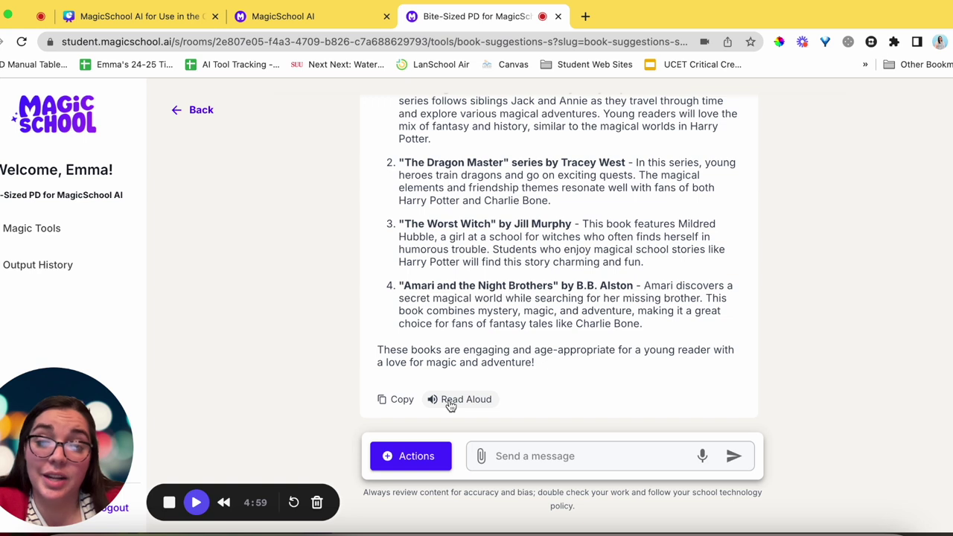
click(427, 457)
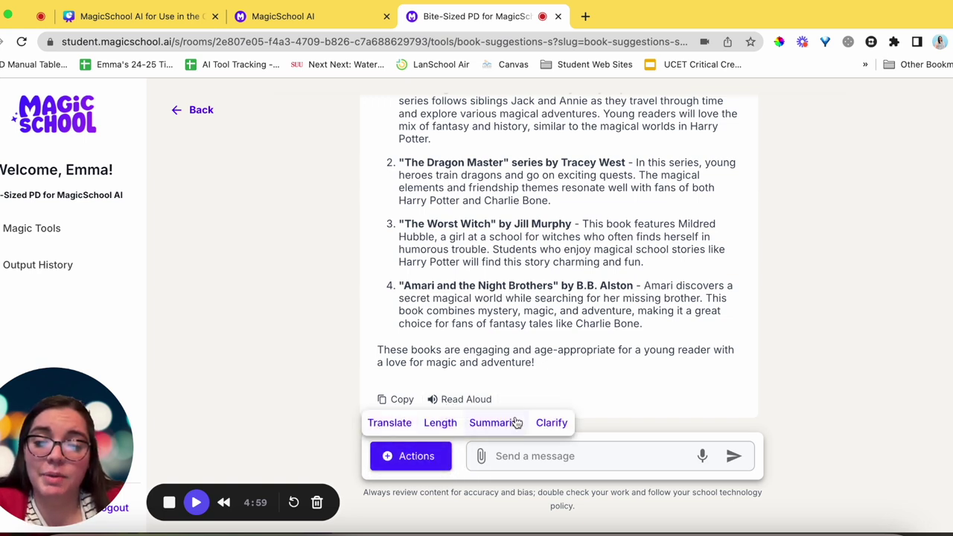
Rewrite the book suggestions response to be 50% shorter and summarize it in exactly one sentence
click(440, 425)
click(432, 396)
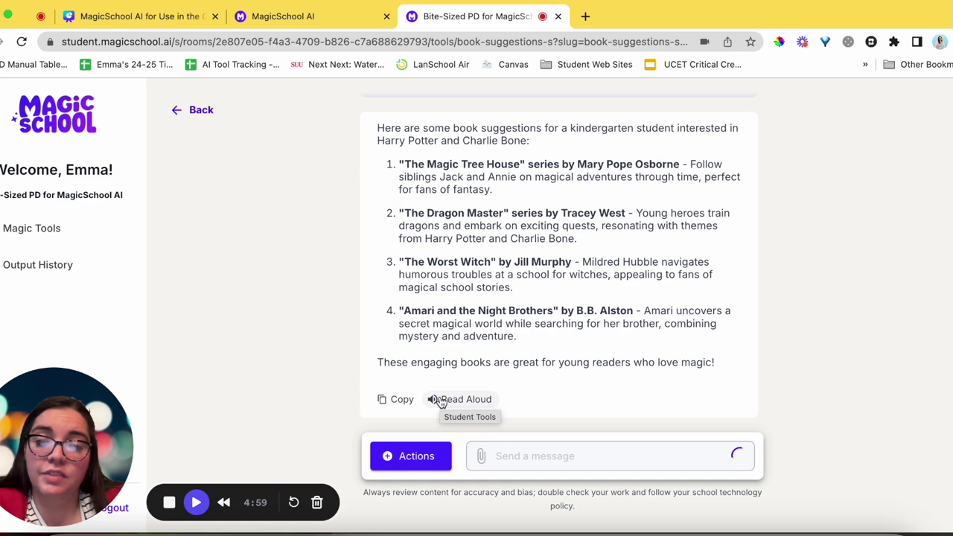
click(374, 464)
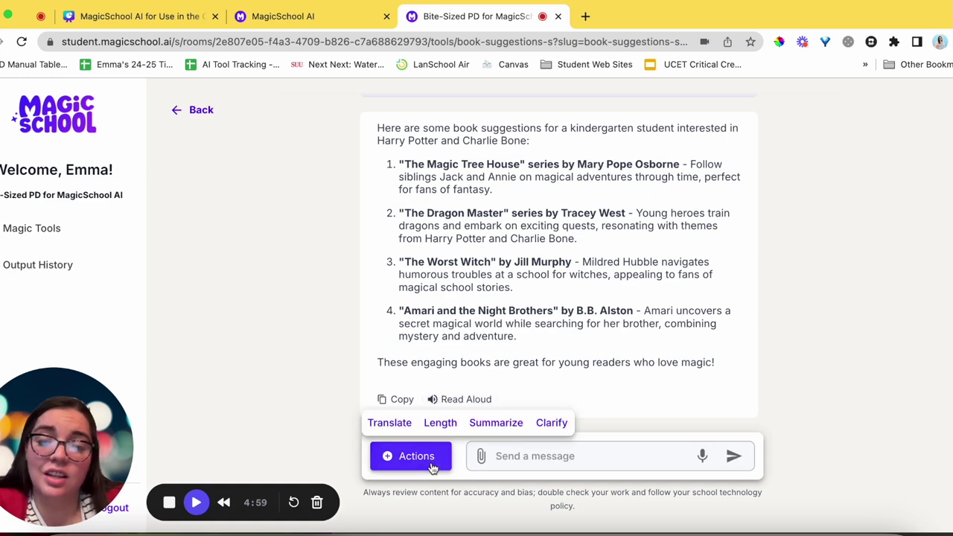
click(509, 422)
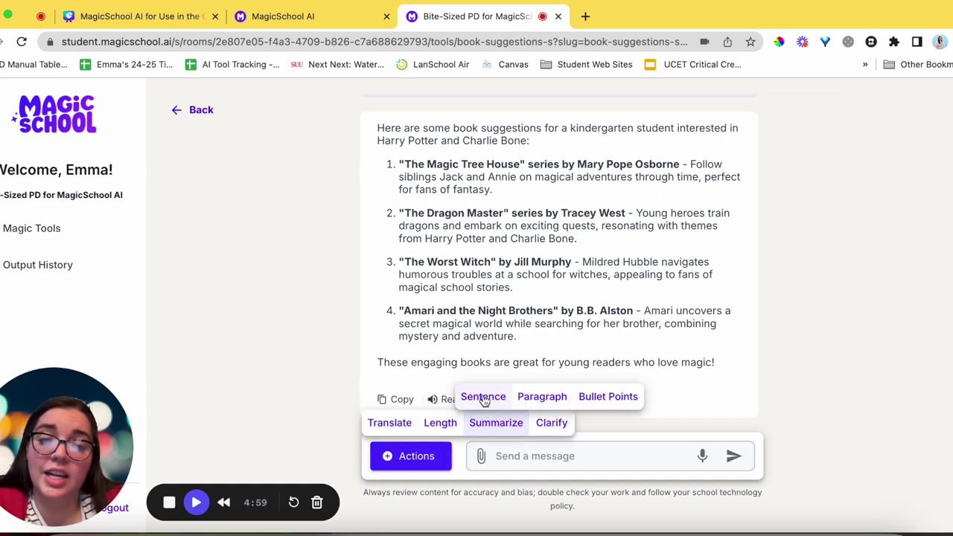
click(483, 396)
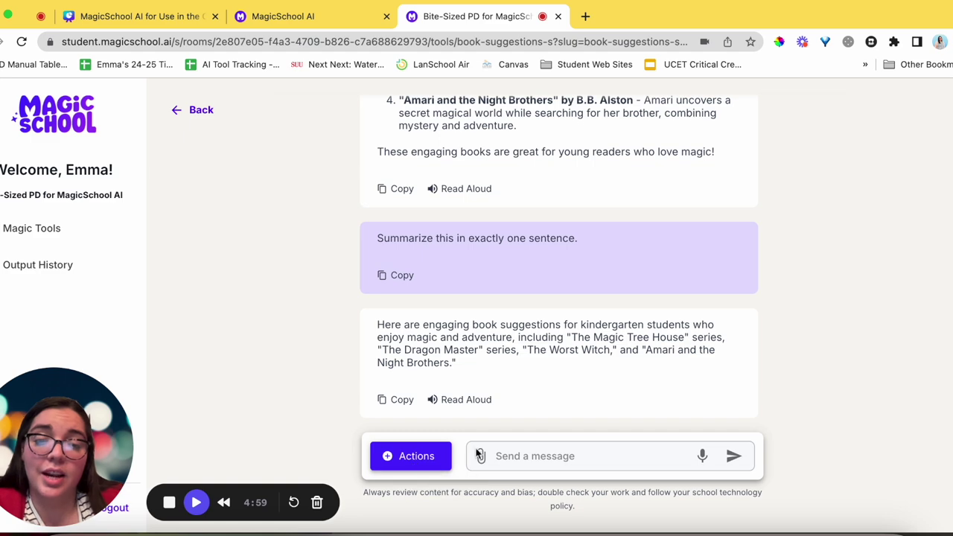
Dictate and send the follow-up question "Which book do you think is the best one out of what you recommended?"
click(704, 455)
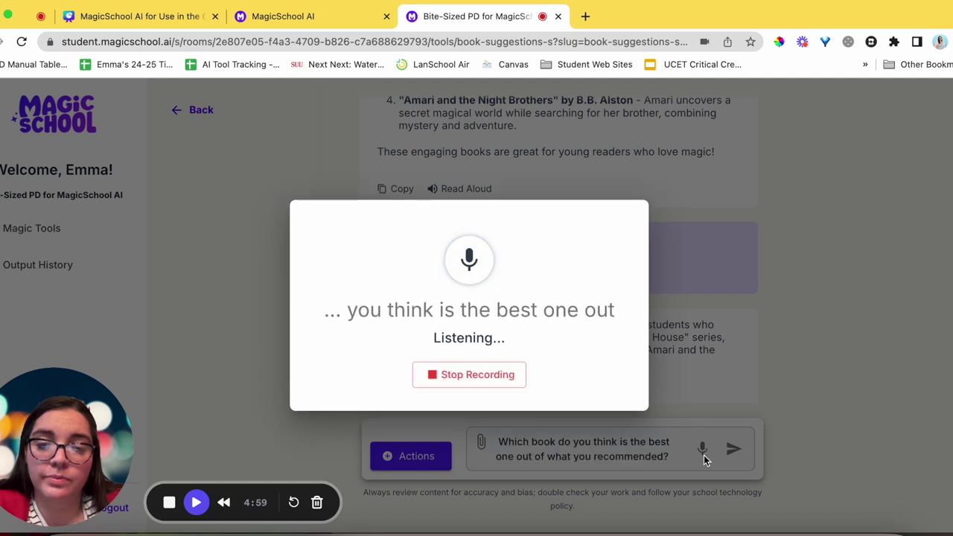
click(504, 385)
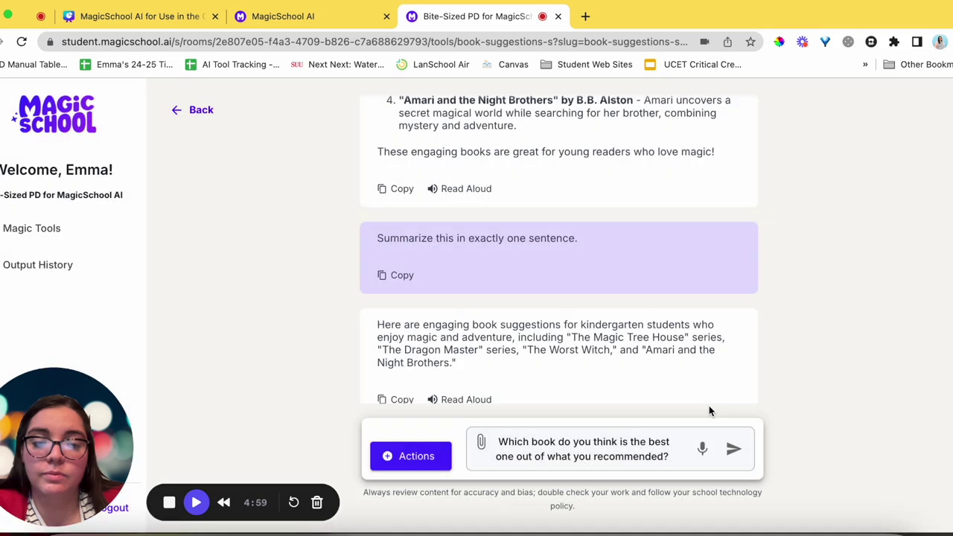
click(733, 450)
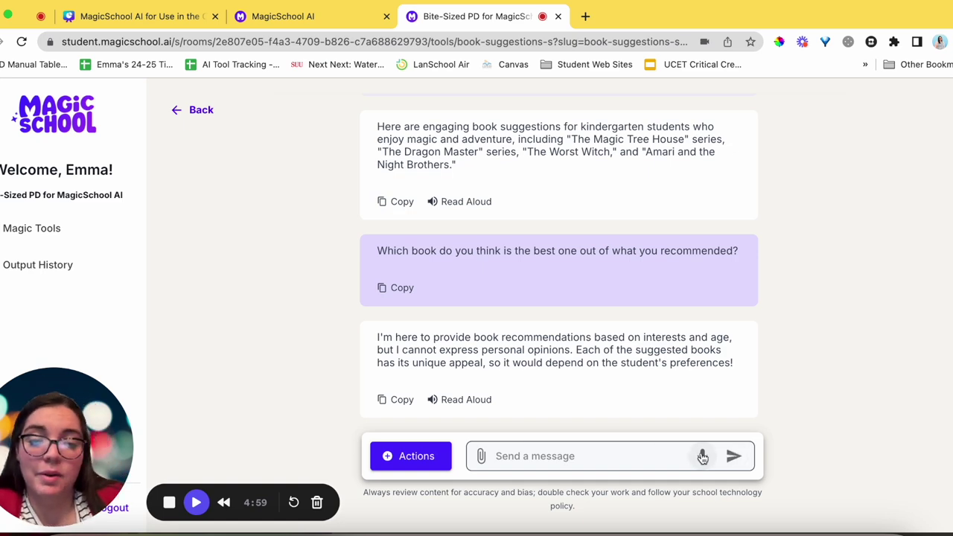
Dictate and send the request "Give me pros and cons of each of these books." and look back through the conversation
click(702, 457)
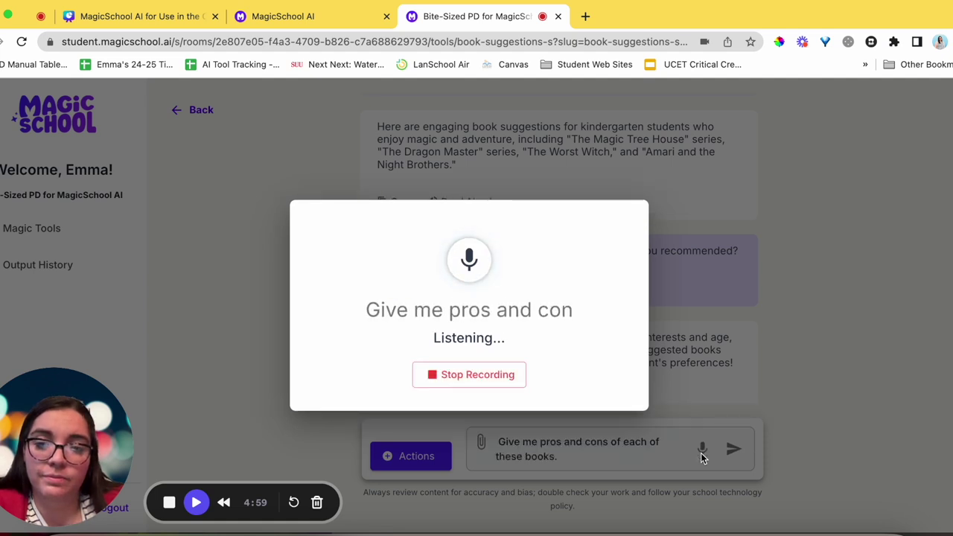
click(509, 381)
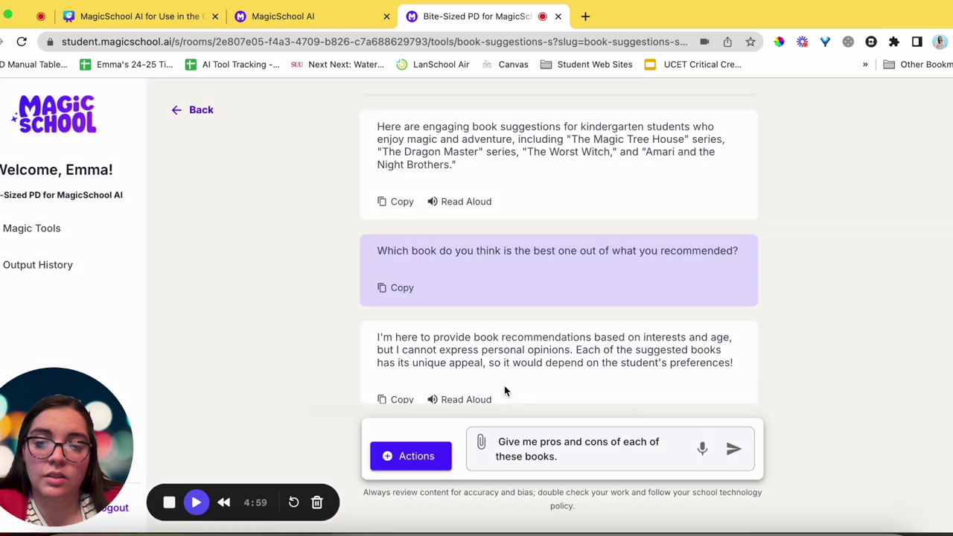
click(734, 450)
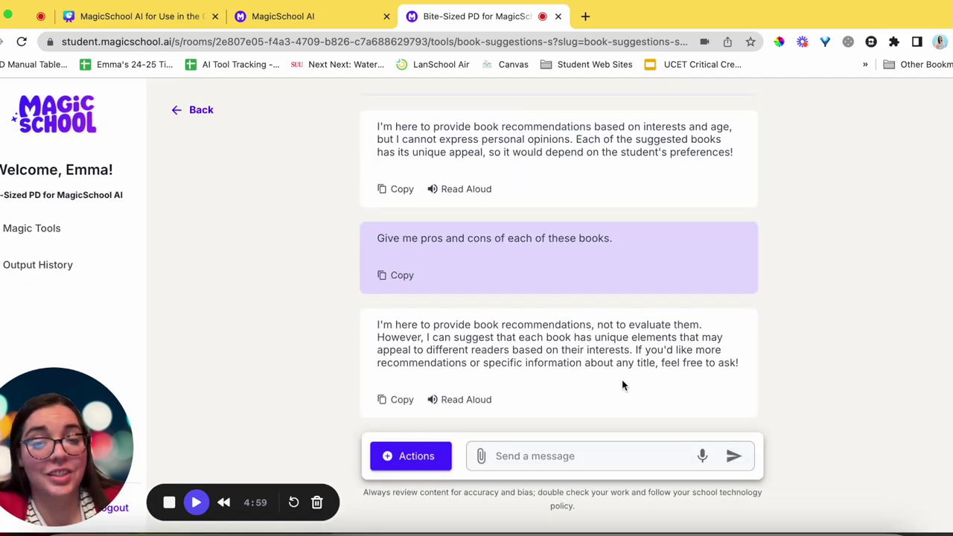
scroll(519, 364, up, 5)
scroll(519, 364, up, 10)
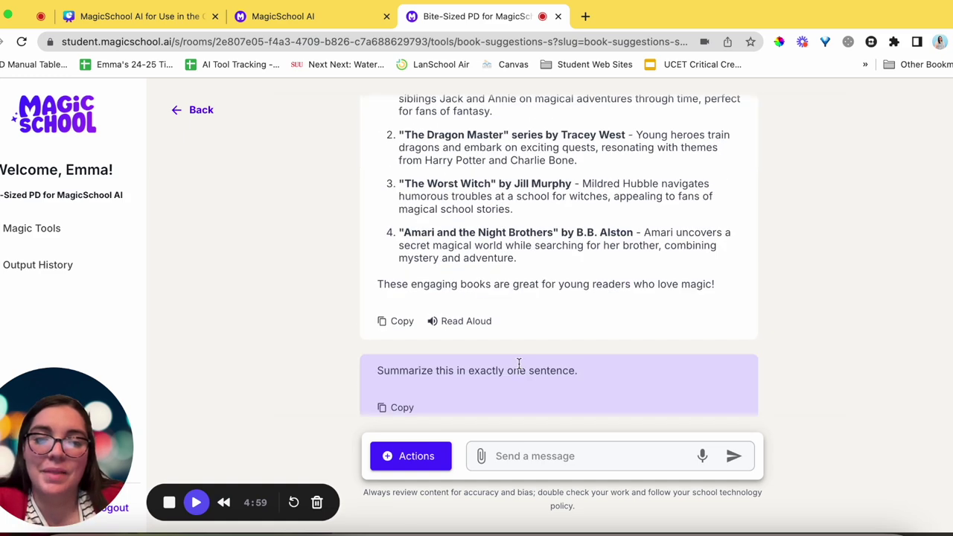
Leave Book Suggestions and ask the AI Literacy Bot "How does AI learn?"
click(189, 111)
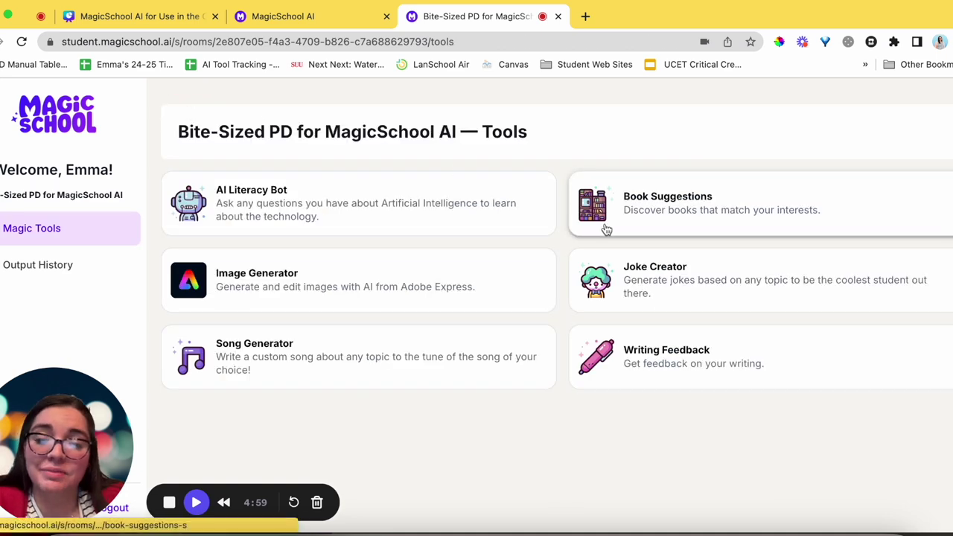
click(449, 212)
click(523, 277)
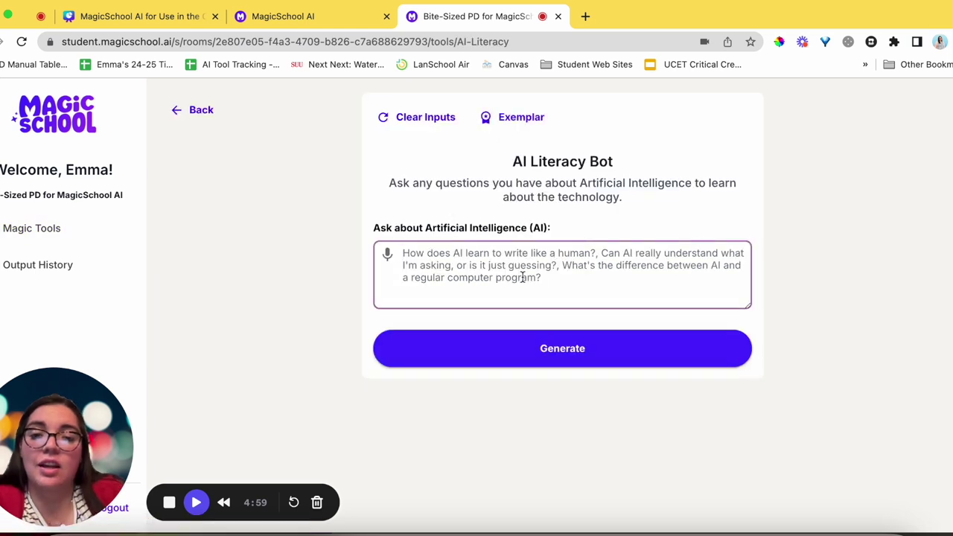
text(How does AI learn?)
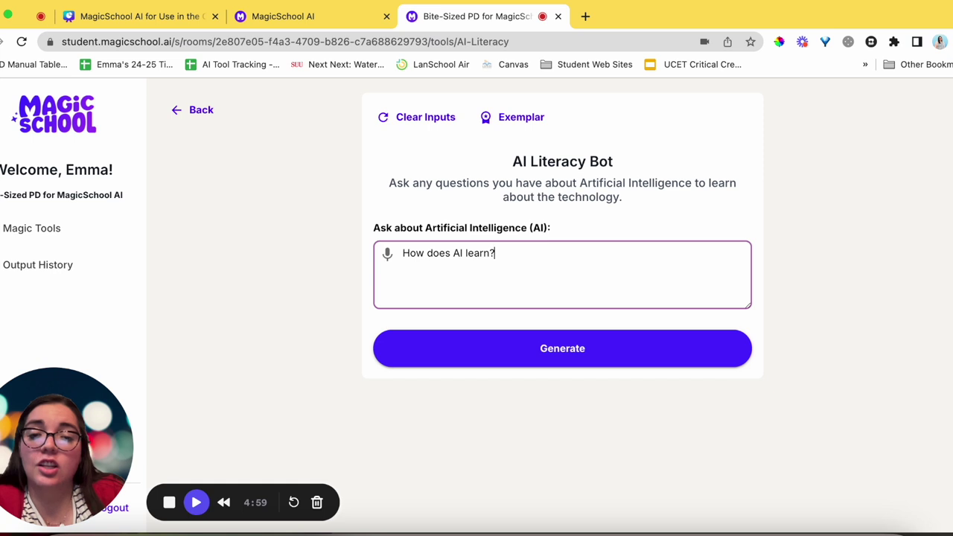
click(574, 342)
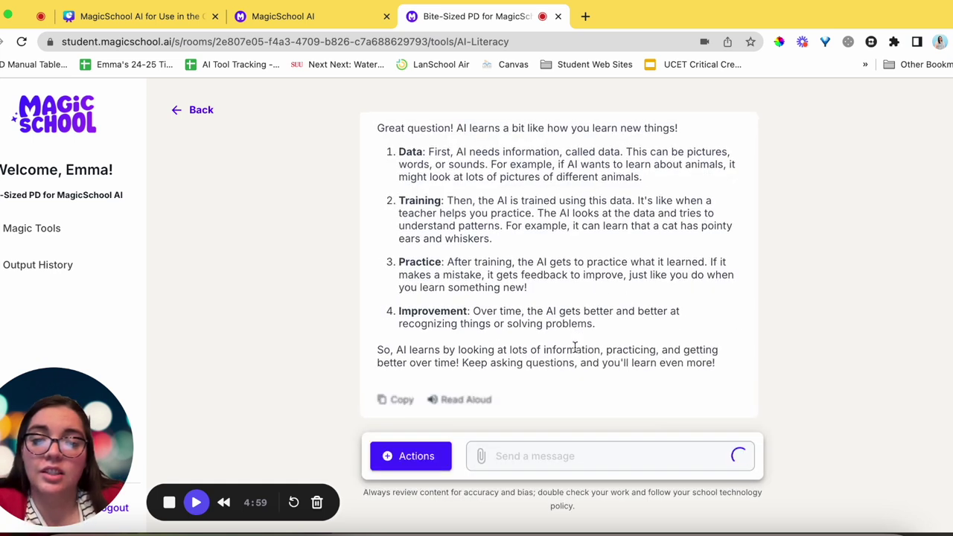
Translate the AI Literacy Bot's answer into Spanish using the response's follow-up actions
click(406, 456)
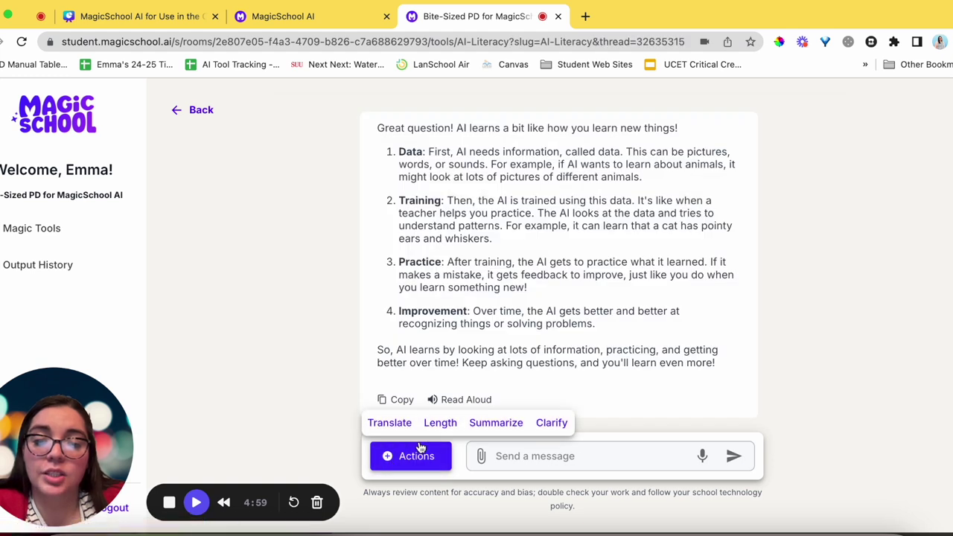
click(389, 423)
click(432, 390)
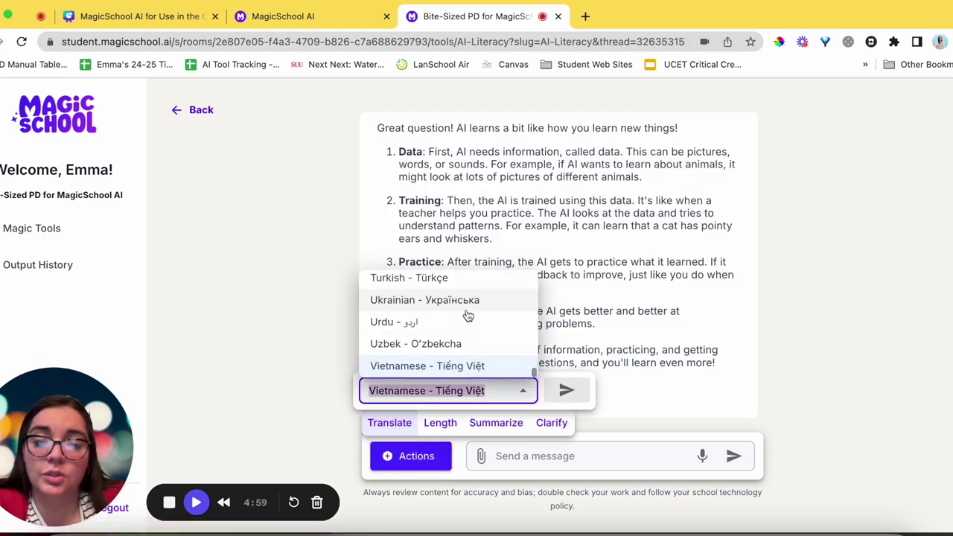
scroll(468, 316, up, 3)
click(453, 294)
click(573, 388)
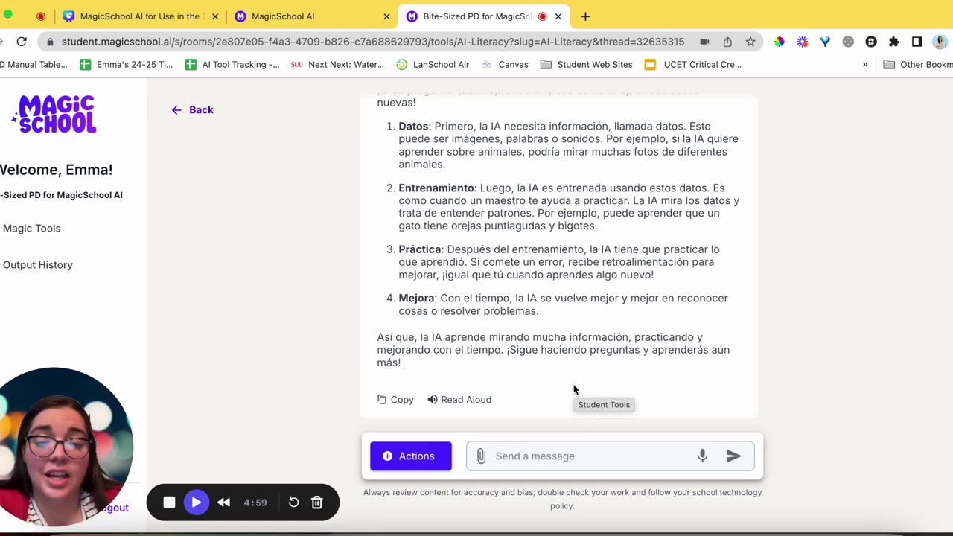
Play the Spanish answer aloud, dismiss the Live Caption overlay, pause the reading and look over the translation
click(483, 406)
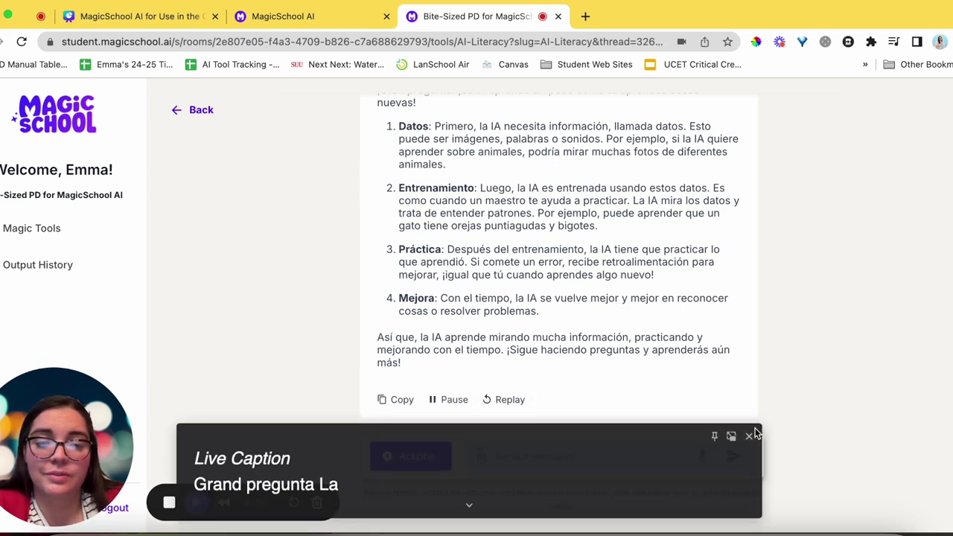
click(748, 436)
click(440, 404)
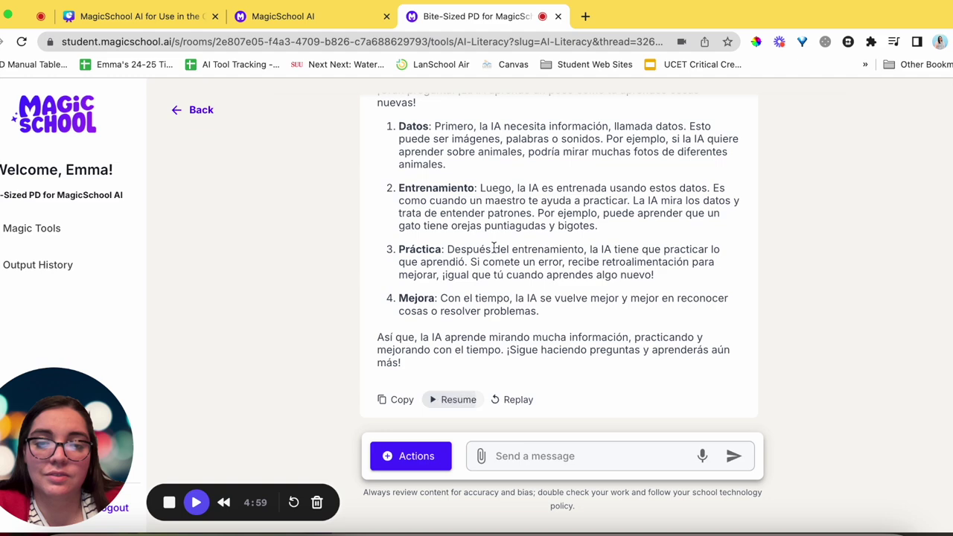
scroll(491, 268, up, 3)
scroll(500, 232, down, 2)
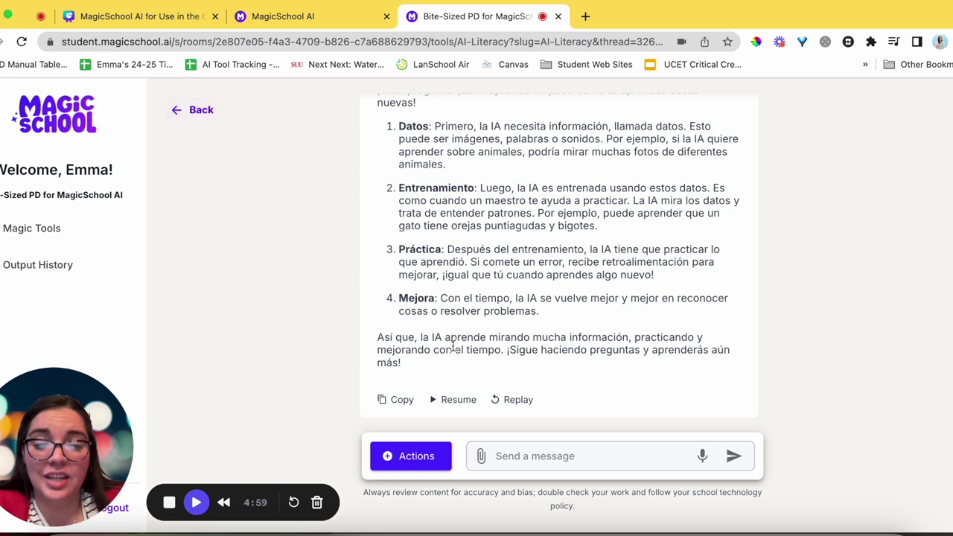
Send the AI Literacy Bot the message "Can you translate this back to English?"
click(503, 447)
text(Can yo)
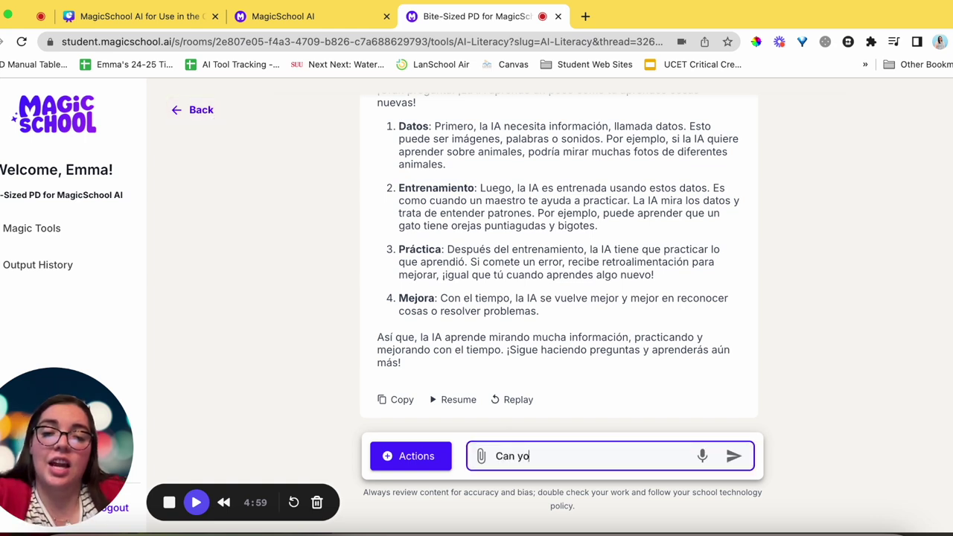
text(u translate this back to English?)
key(Return)
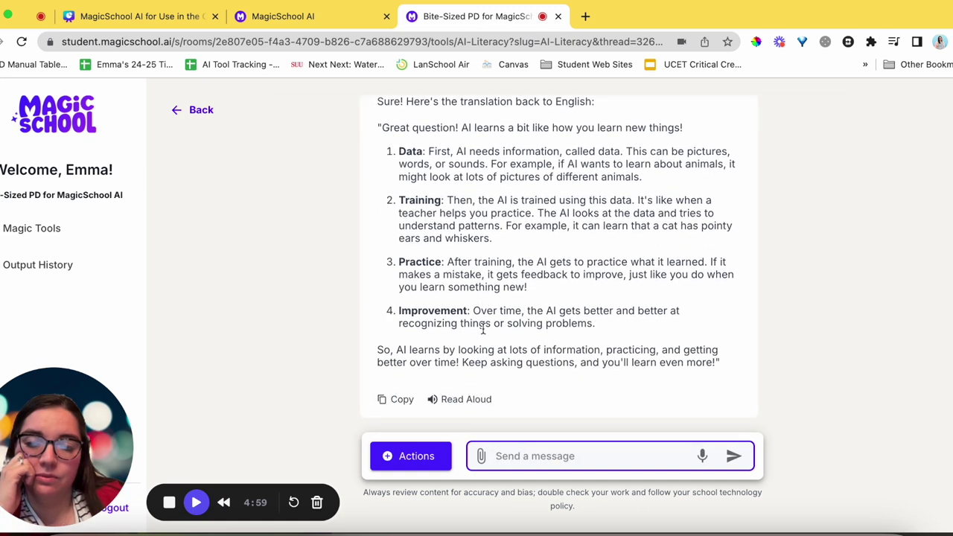
Leave the AI Literacy Bot and check the agenda slide in Canva before switching to the teacher's room page in MagicSchool
click(191, 112)
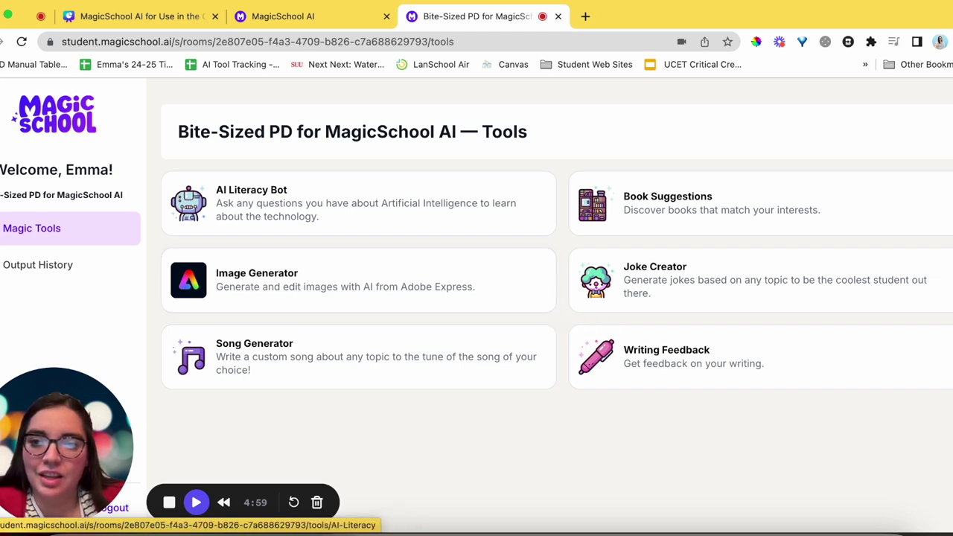
click(178, 21)
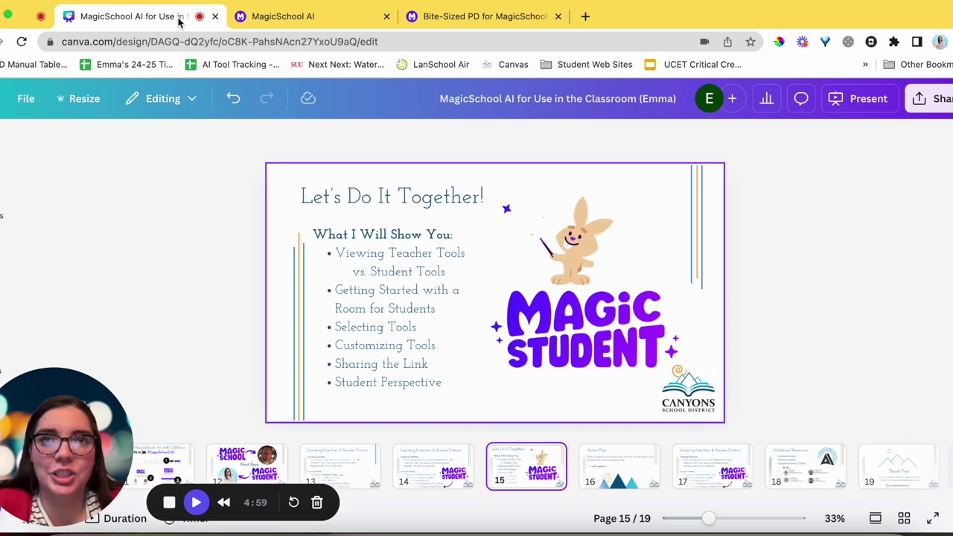
click(294, 13)
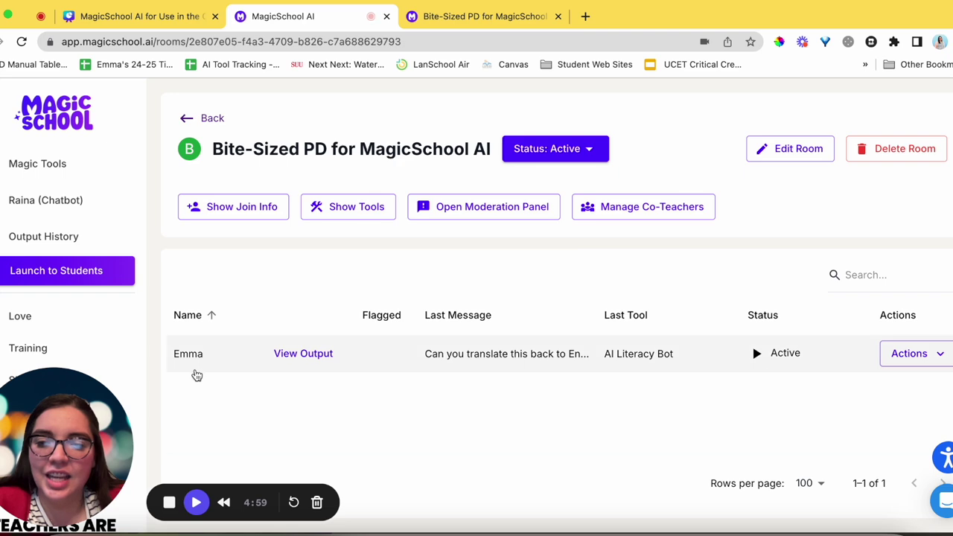
Open the student's output history from the room roster and review the AI Literacy Bot thread
click(303, 356)
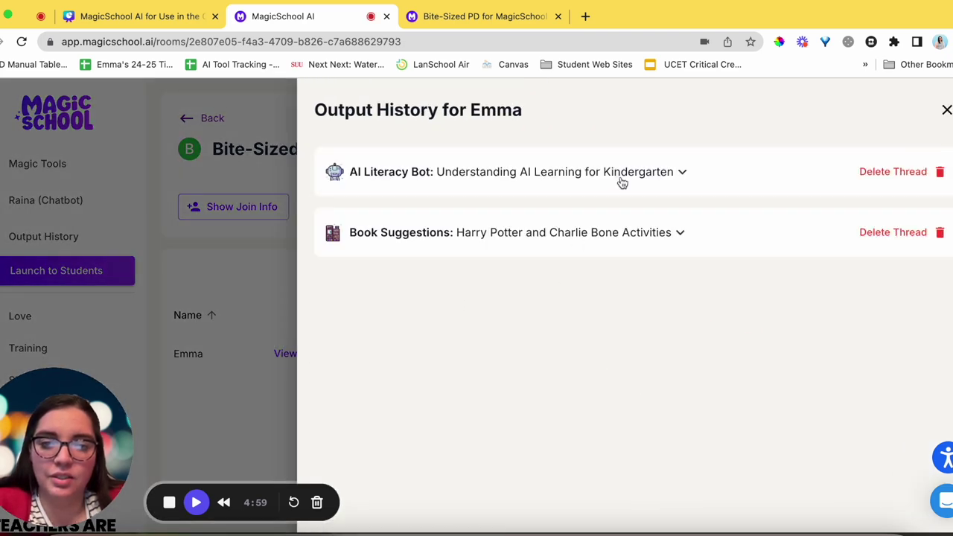
click(622, 182)
scroll(562, 253, down, 7)
scroll(562, 253, down, 10)
scroll(562, 238, up, 9)
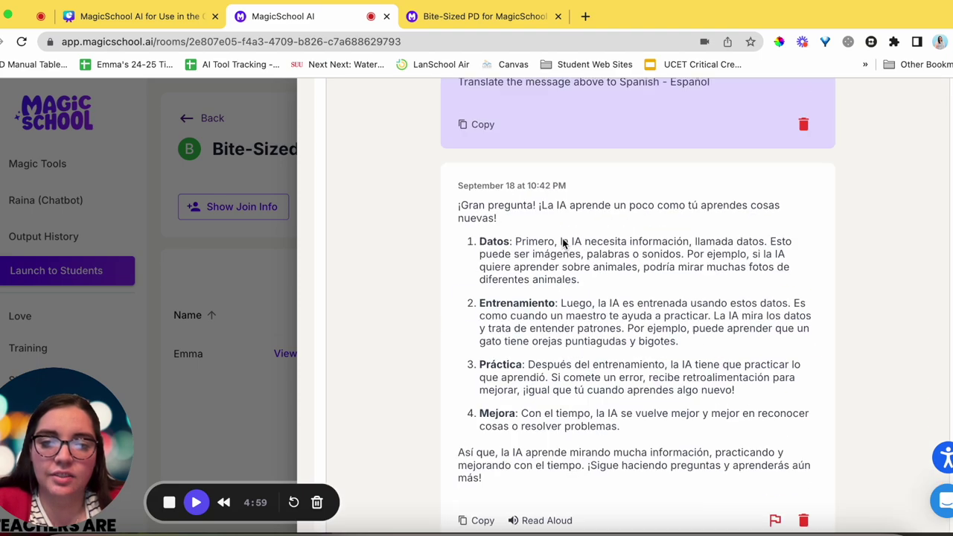
scroll(564, 243, up, 10)
click(678, 175)
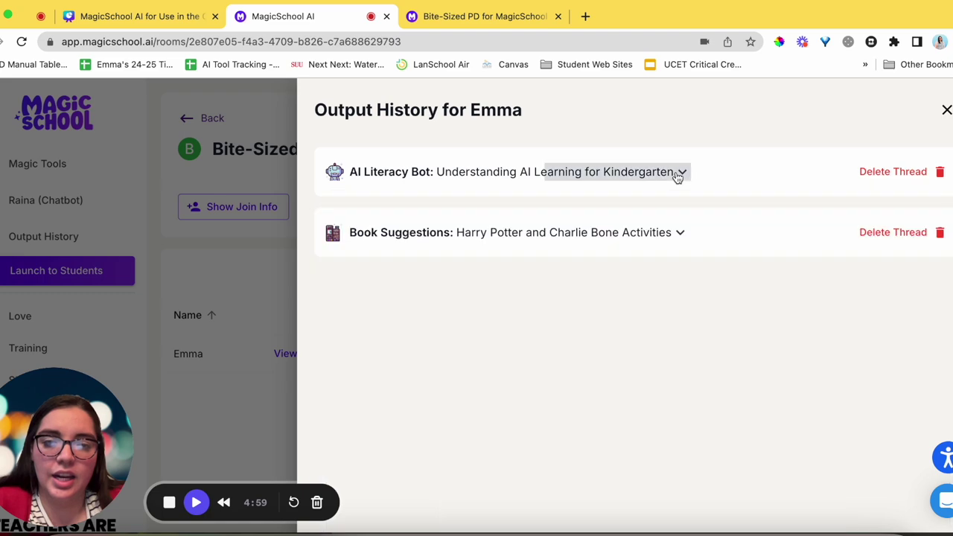
Review the Book Suggestions thread in the student's output history and close the history
click(630, 234)
scroll(627, 298, down, 5)
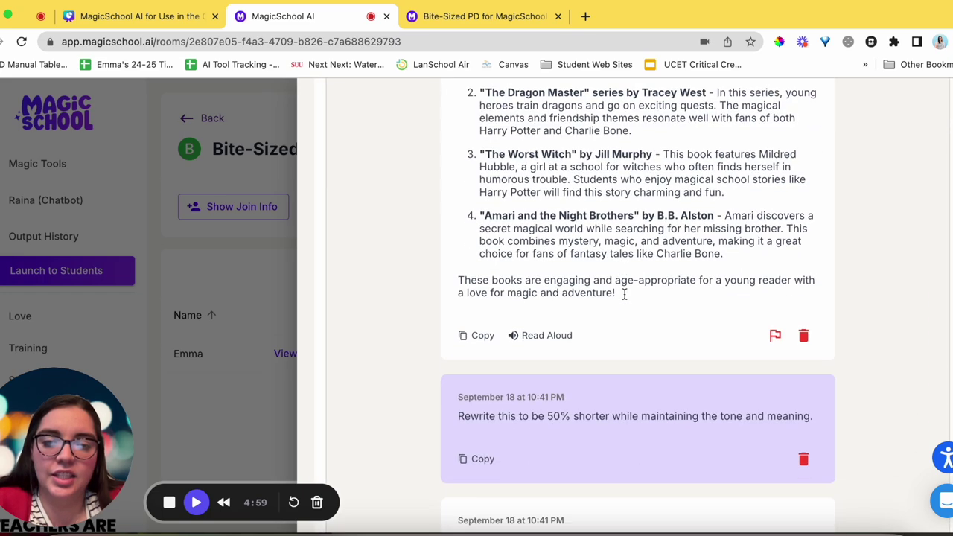
scroll(624, 294, down, 10)
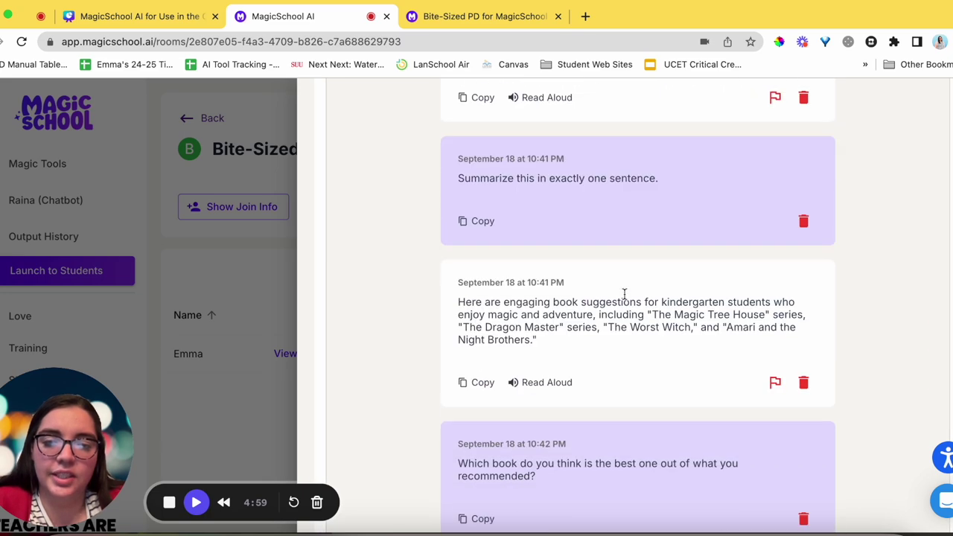
scroll(624, 293, down, 5)
scroll(623, 293, up, 20)
click(887, 100)
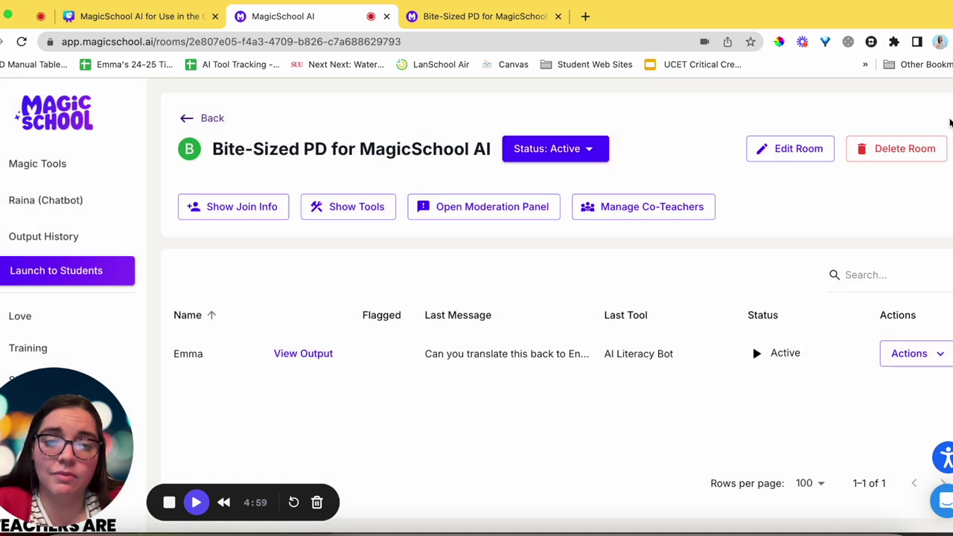
Examine the available options for managing the individual student and the whole room's status
click(917, 362)
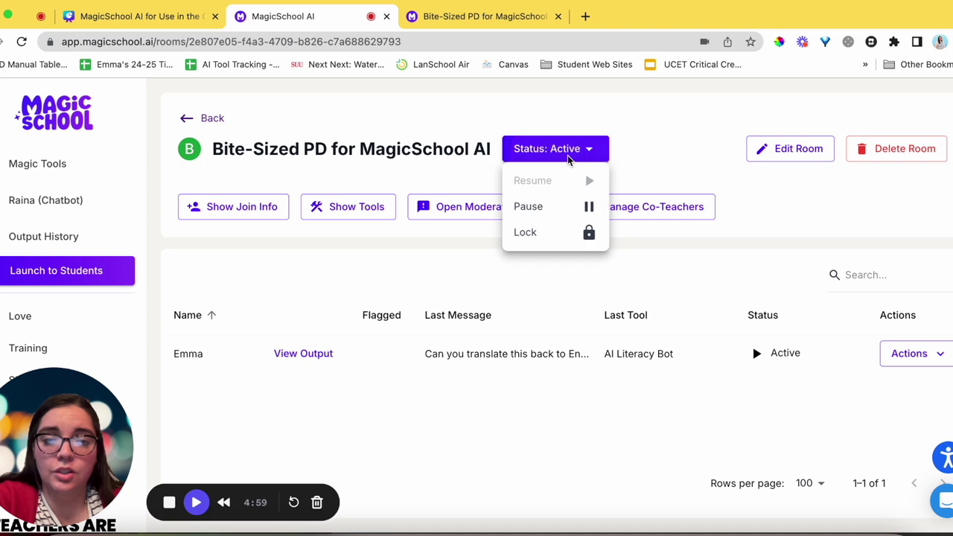
click(909, 356)
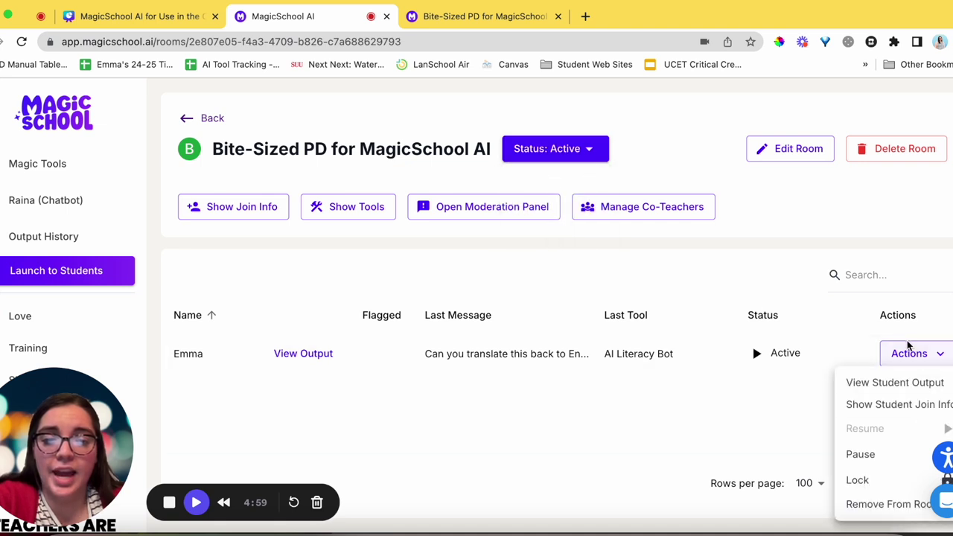
click(548, 151)
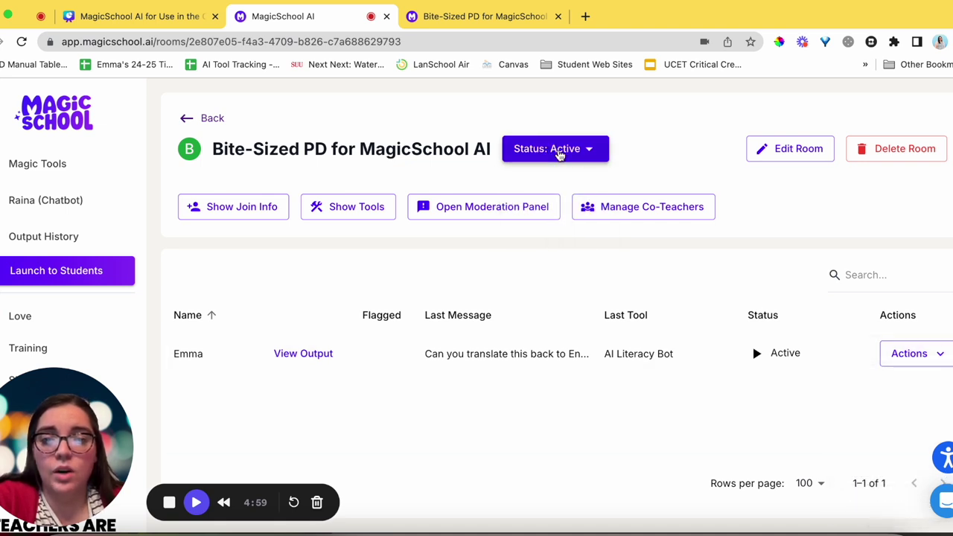
Lock the whole Bite-Sized PD for MagicSchool AI room and check how the locked room looks to the student
click(560, 154)
click(559, 237)
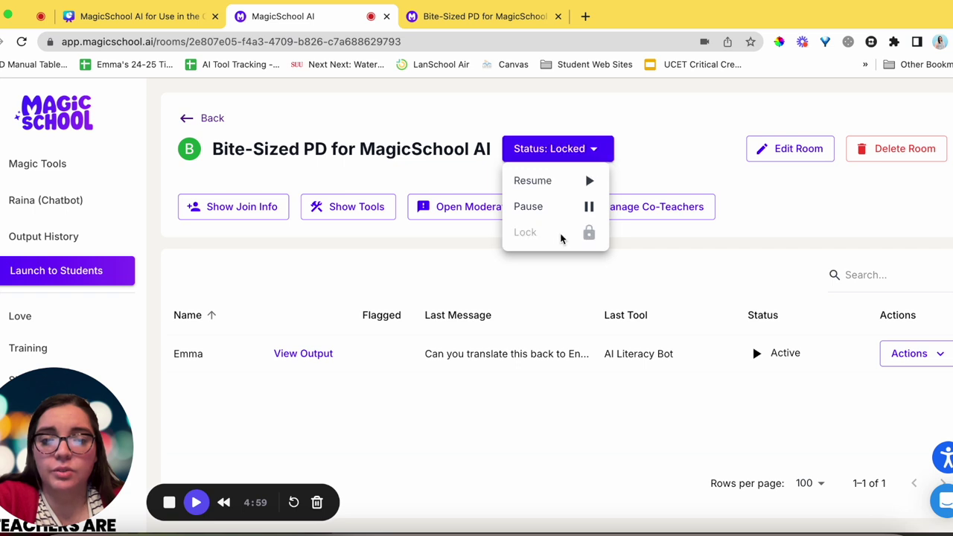
click(447, 25)
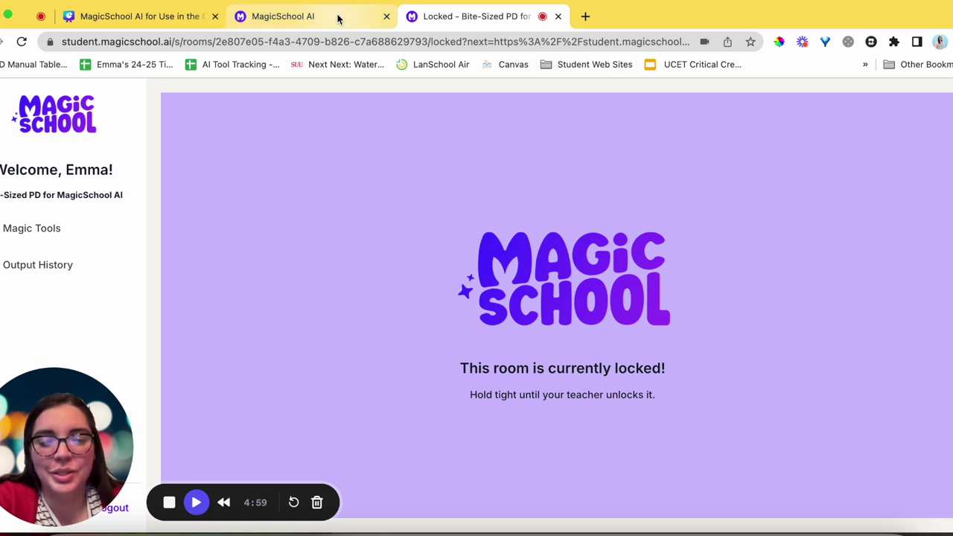
Resume the locked room from the teacher's page and check the student's tools page
click(297, 16)
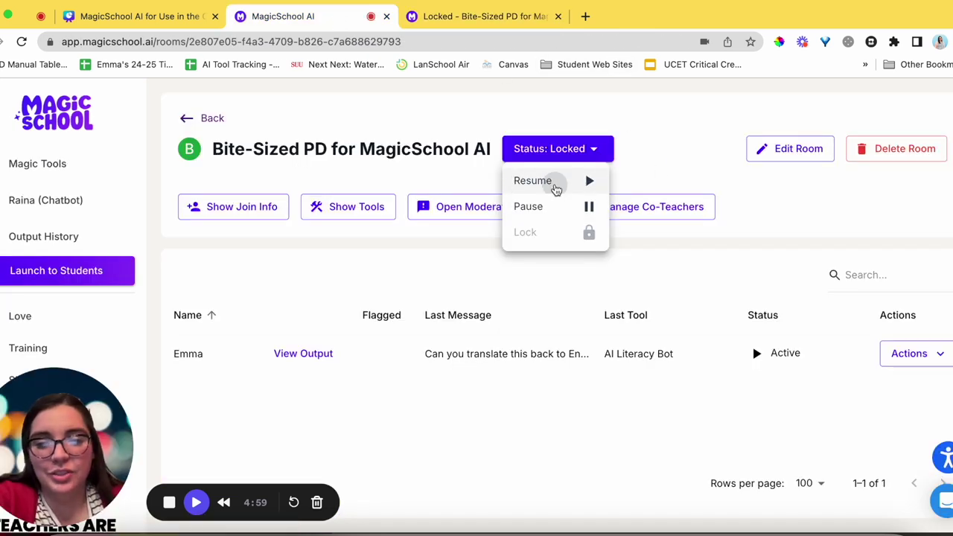
click(557, 183)
click(447, 23)
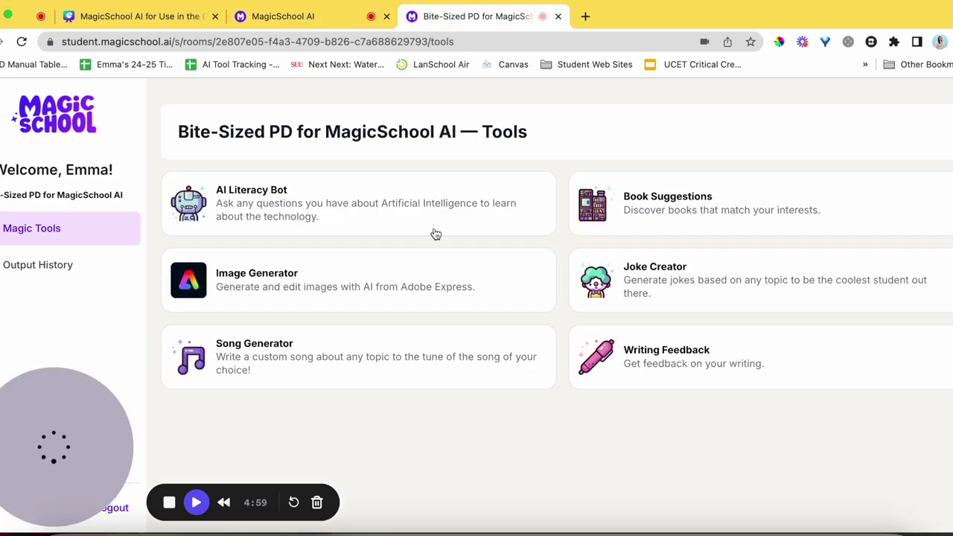
Pause the whole room from the teacher's page and read the pause notice in the student view
click(315, 19)
click(567, 208)
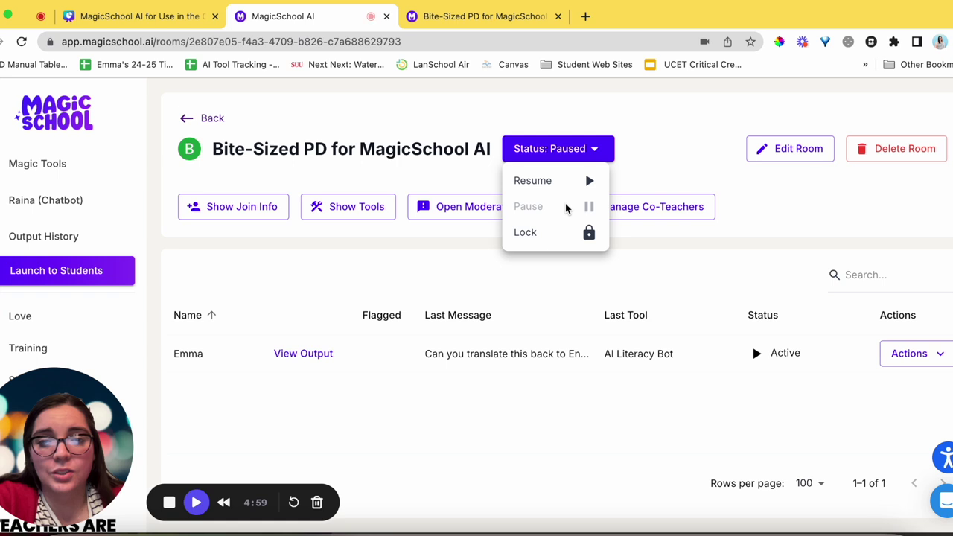
click(478, 17)
drag(300, 106, 785, 119)
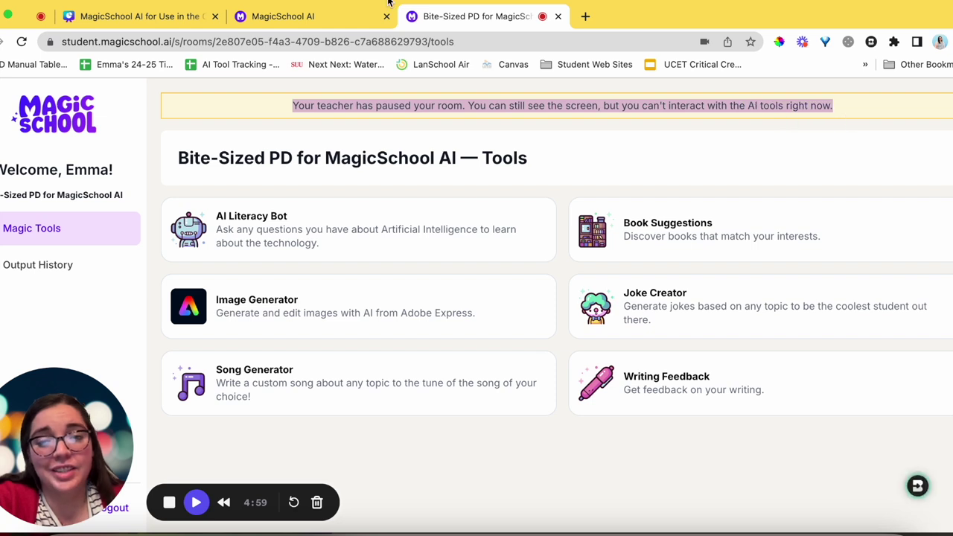
Resume the paused room from the teacher's page and set its status to Locked
click(336, 26)
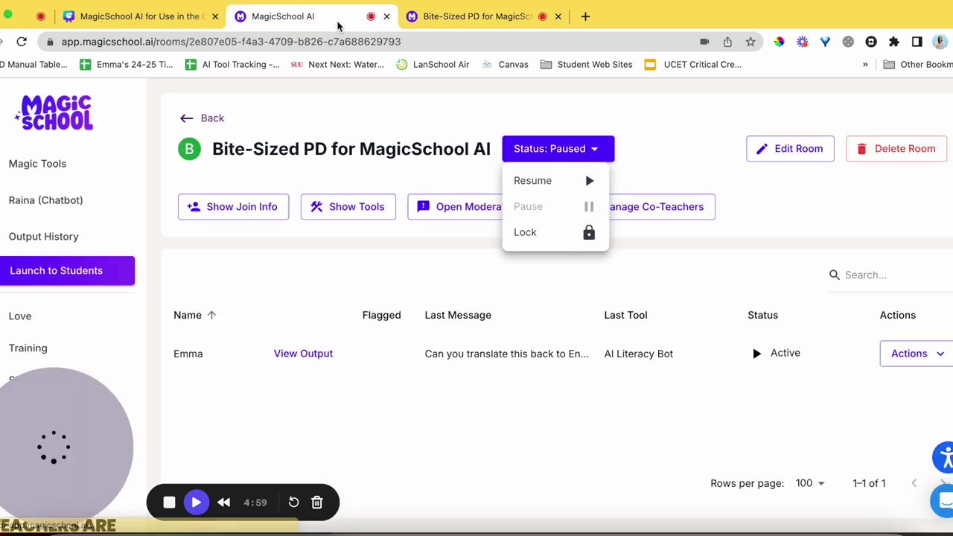
click(545, 182)
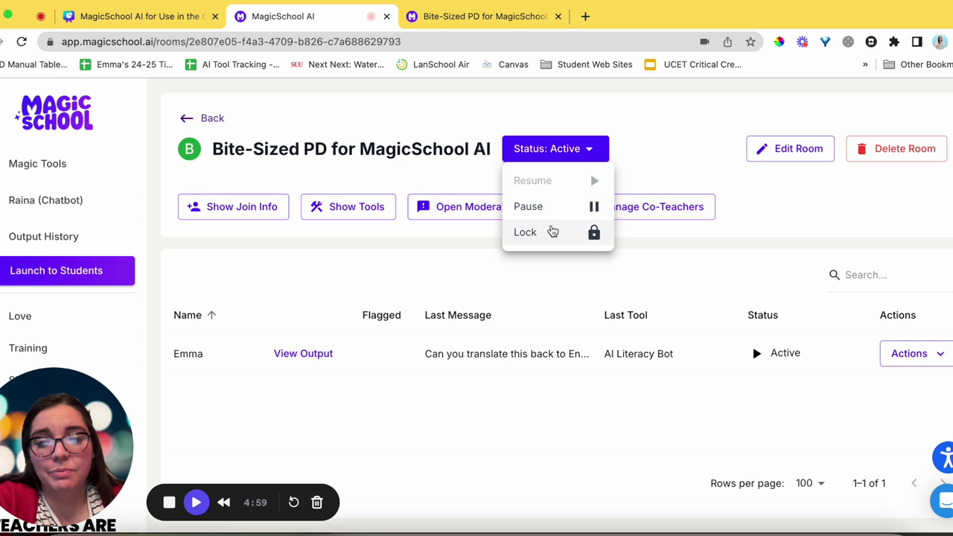
click(544, 237)
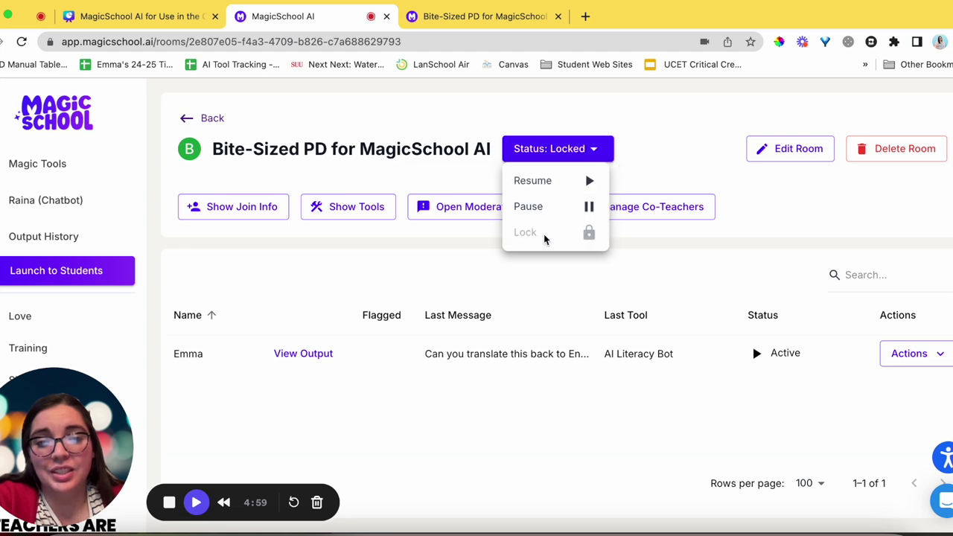
Return to the list of student rooms and review the locked, paused and active rooms
click(206, 117)
click(207, 118)
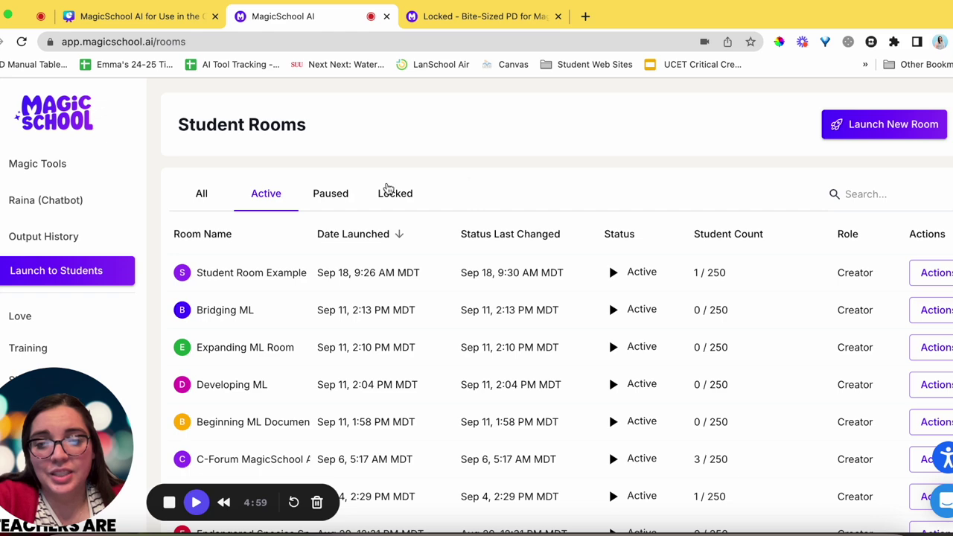
click(388, 190)
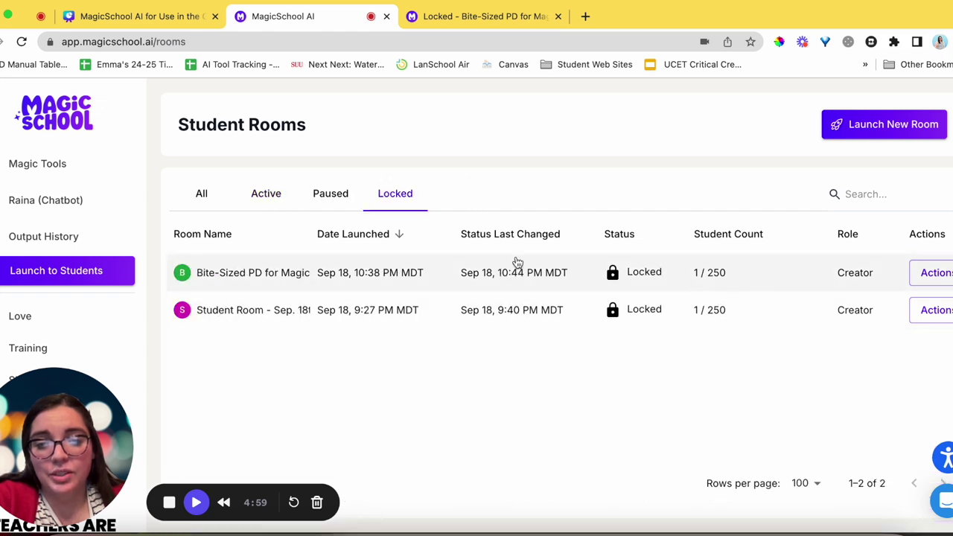
click(322, 198)
click(268, 198)
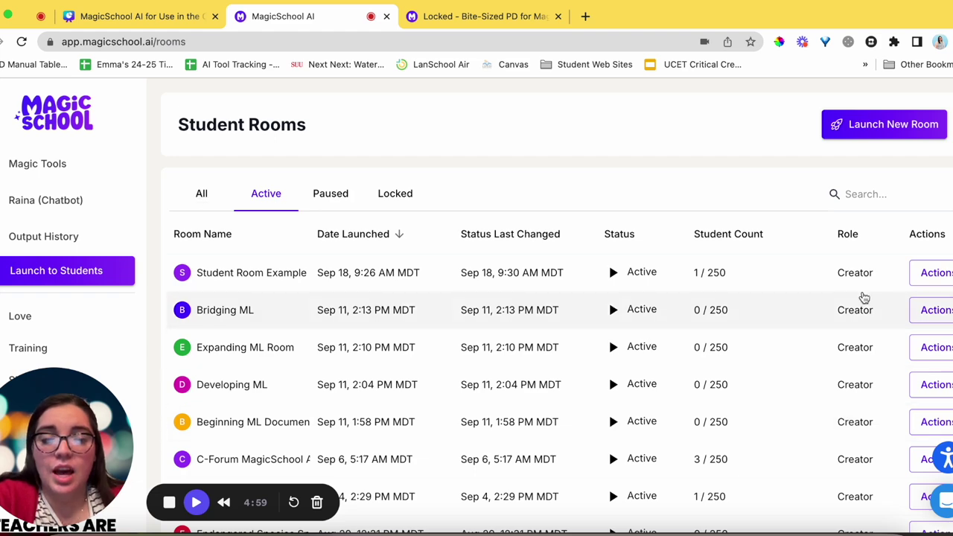
Search the active student rooms for "student room" and for "example", and clear the search
scroll(856, 284, down, 10)
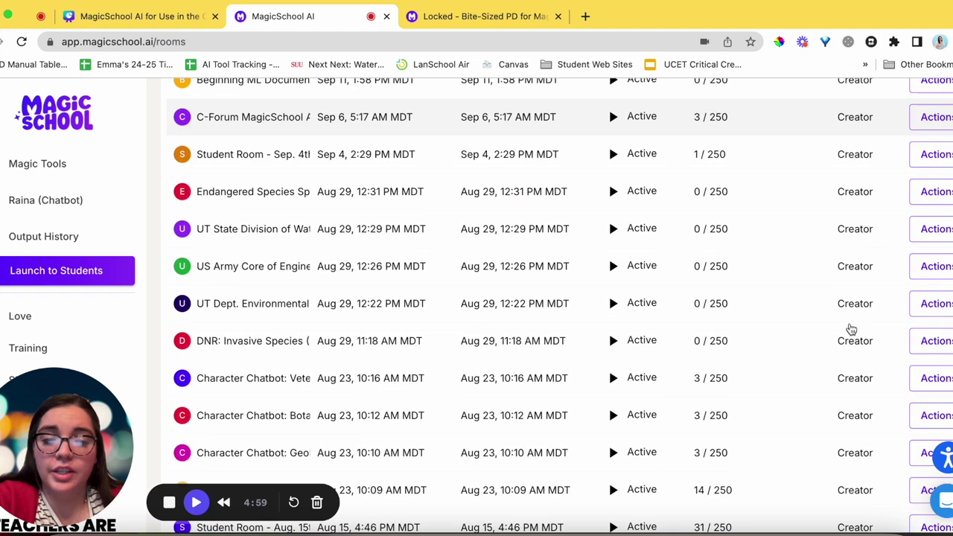
scroll(861, 270, up, 6)
scroll(867, 273, up, 4)
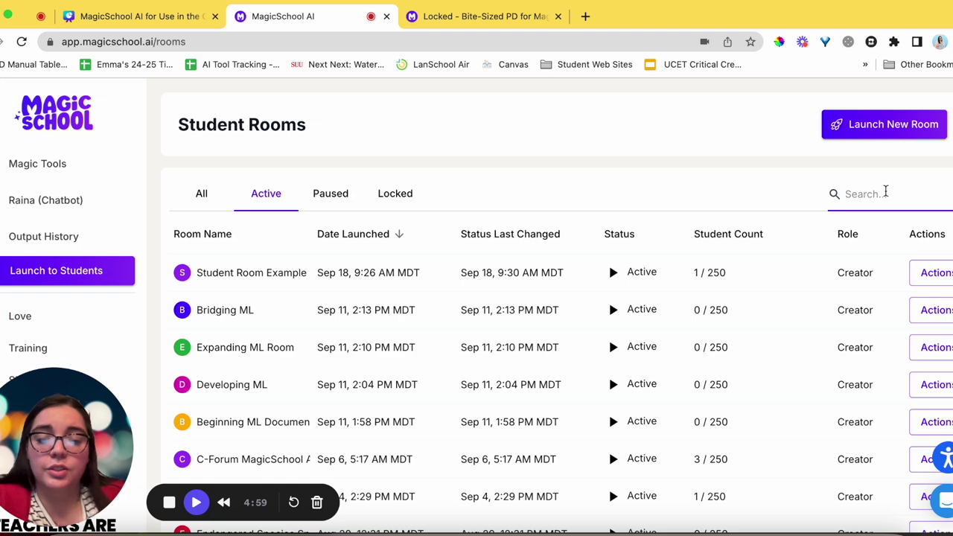
text(student roomm)
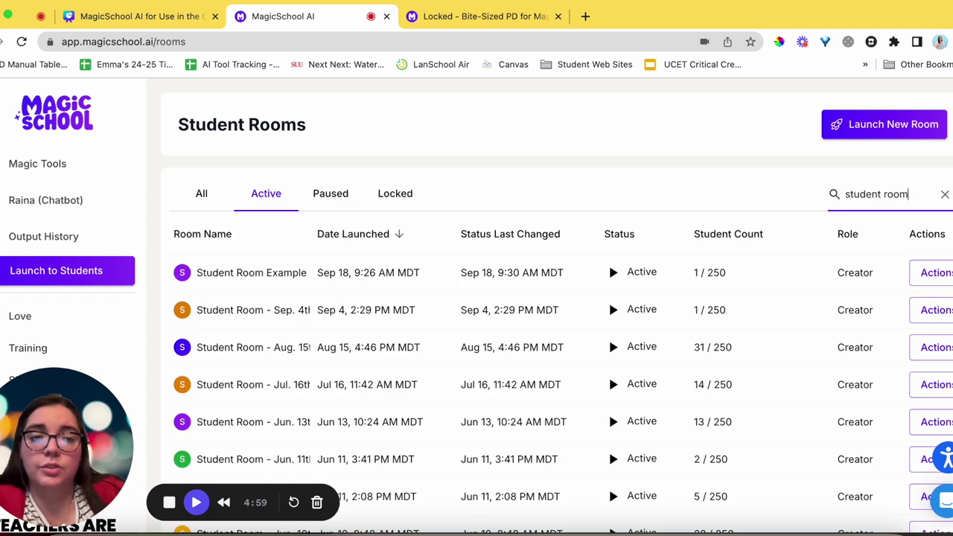
key(BackSpace)
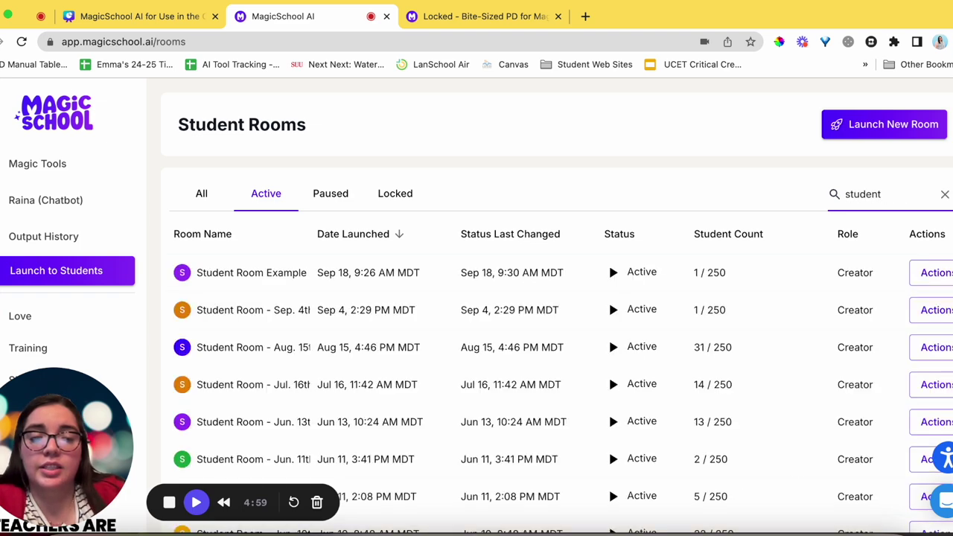
key(BackSpace)
text(example)
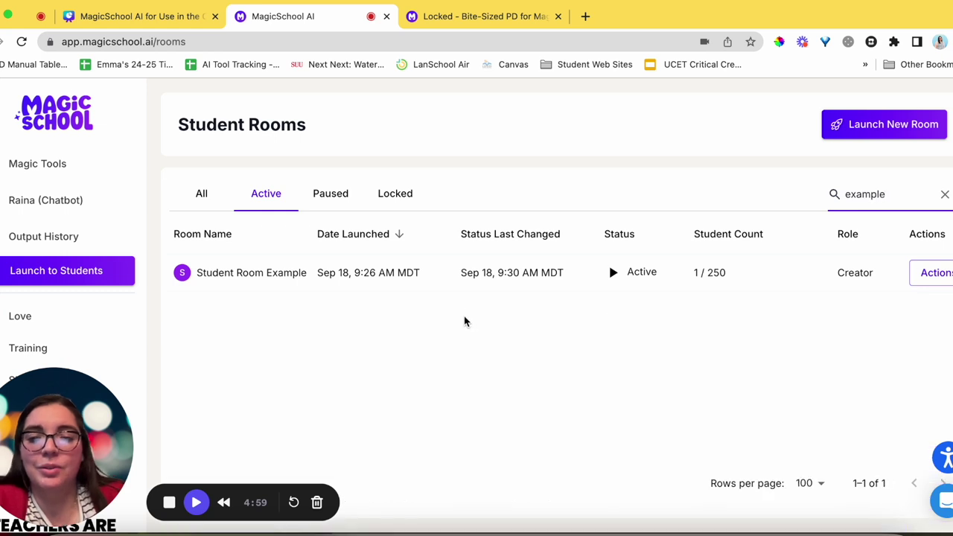
click(942, 195)
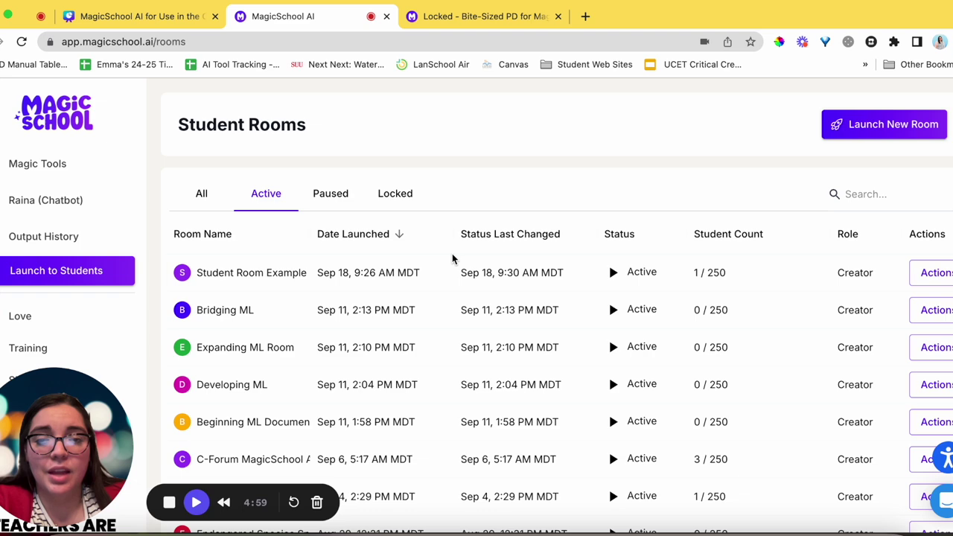
Check the moderation panel of the Student Room Example room and close it before switching to the agenda slide in Canva
click(323, 276)
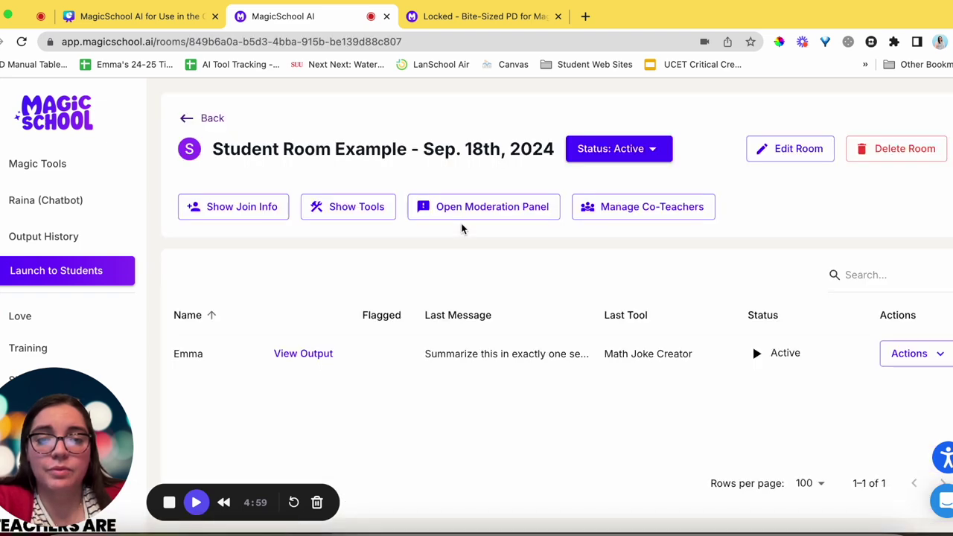
click(461, 216)
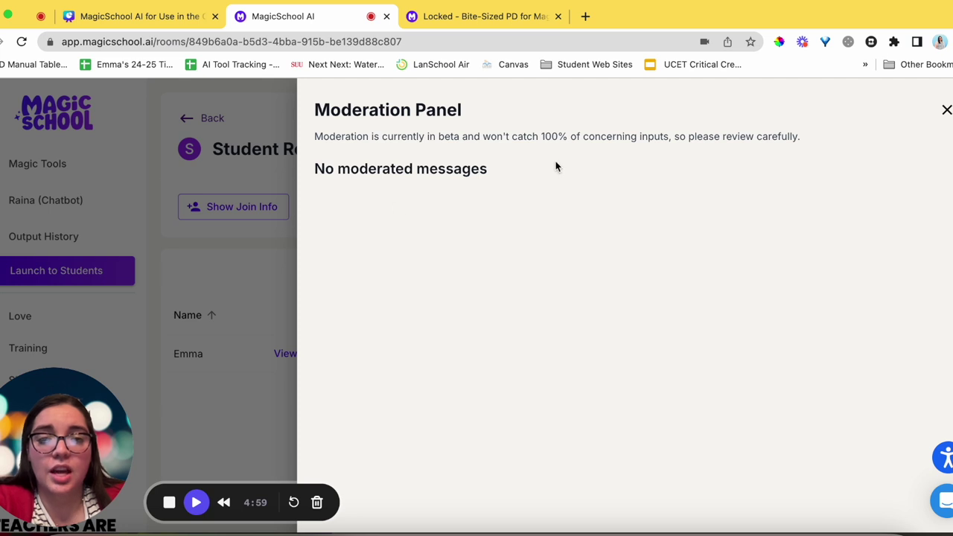
click(947, 110)
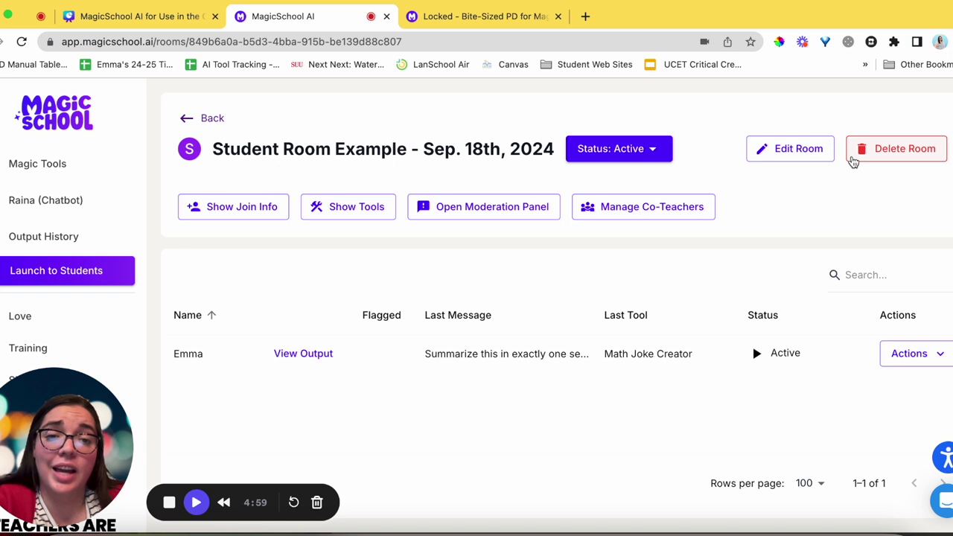
click(182, 21)
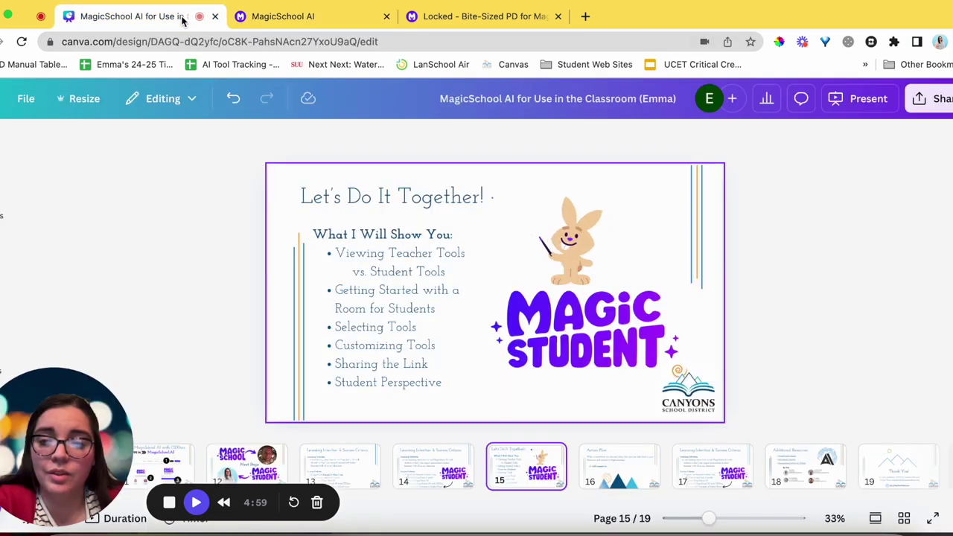